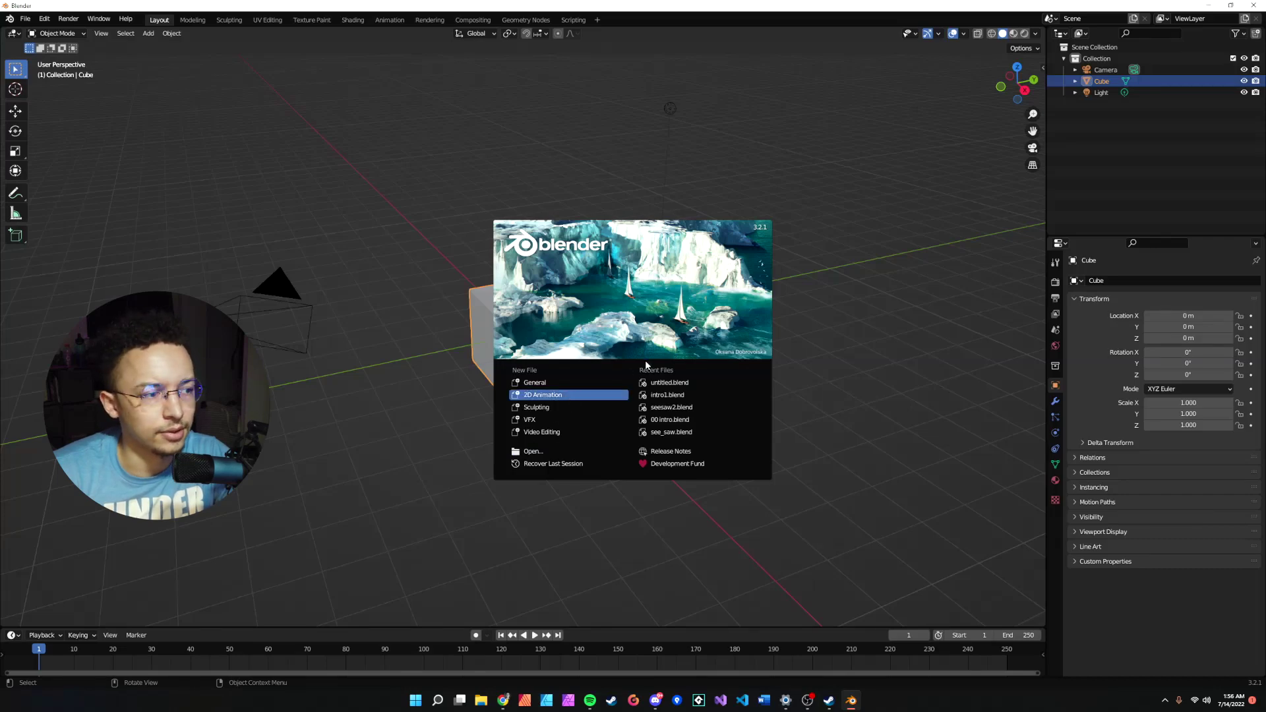
Start a 2D Animation scene, sketch the smiley face, and return to camera view
{"action": "left_click", "coordinate": [569, 395]}
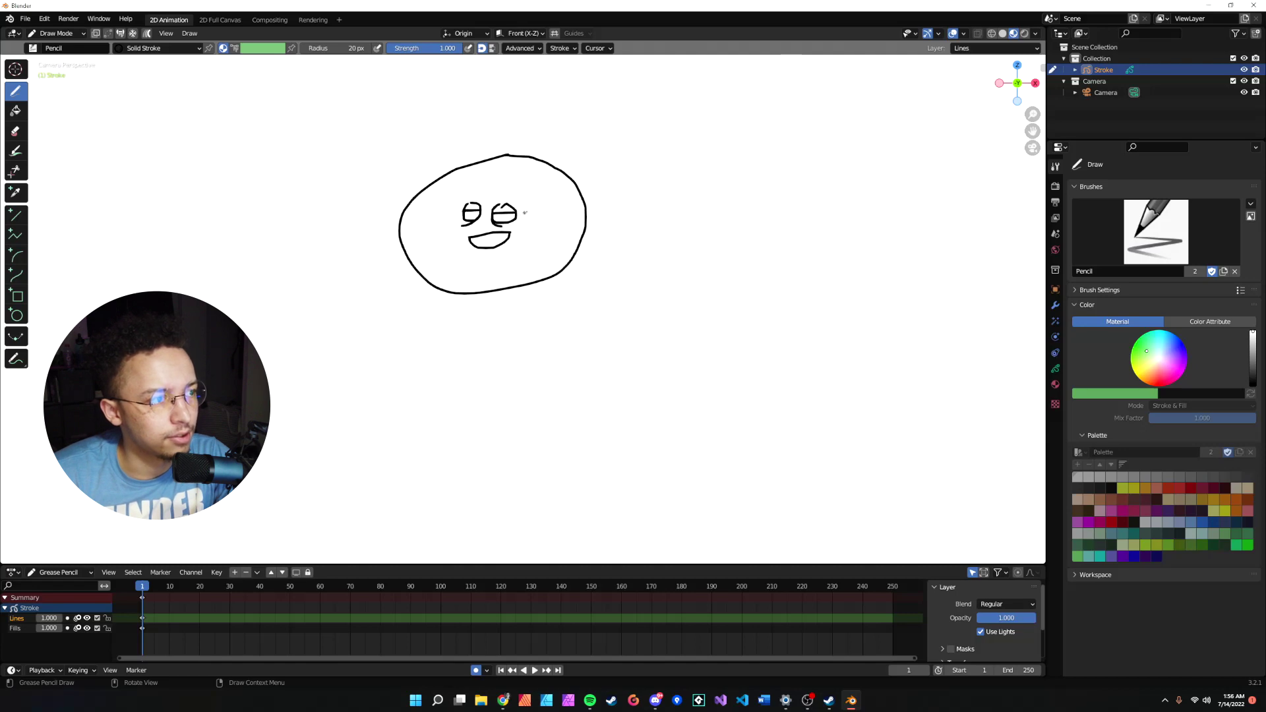
{"action": "scroll", "coordinate": [510, 271], "scroll_direction": "down", "scroll_amount": 2}
{"action": "scroll", "coordinate": [602, 255], "scroll_direction": "up", "scroll_amount": 4}
{"action": "scroll", "coordinate": [593, 267], "scroll_direction": "down", "scroll_amount": 5}
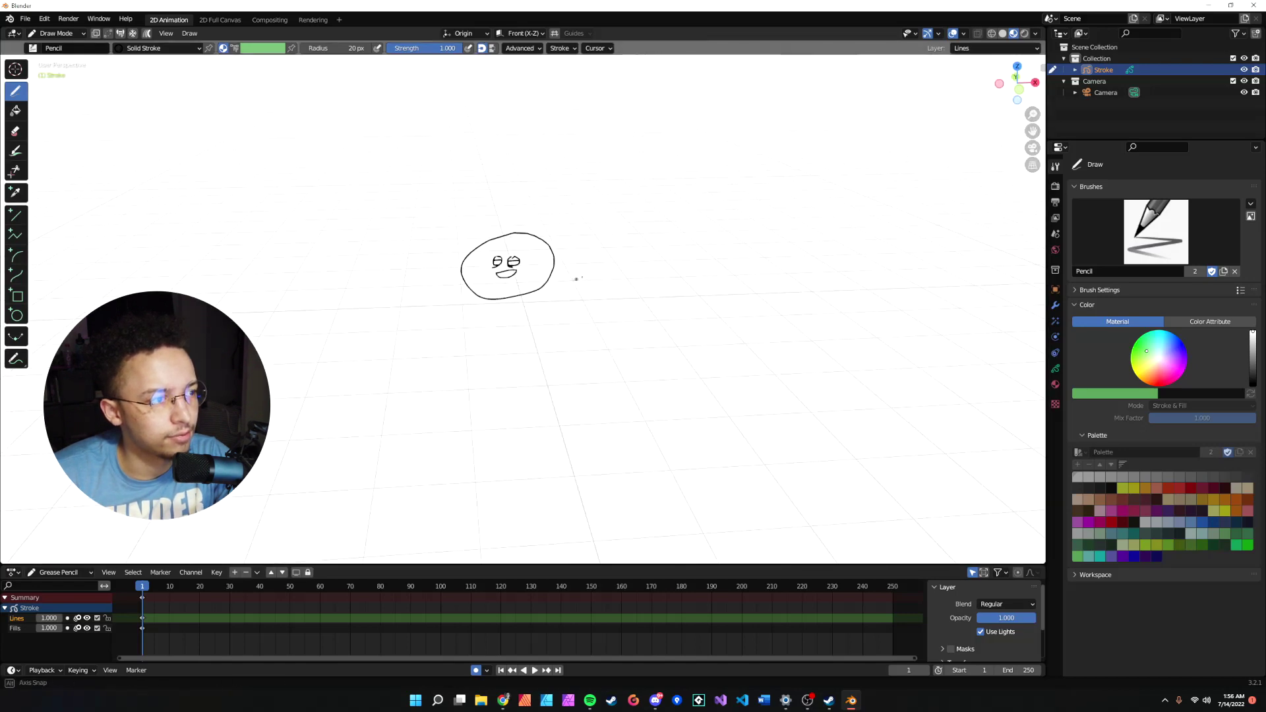
{"action": "mouse_move", "coordinate": [576, 277]}
{"action": "middle_mouse_down"}
{"action": "mouse_move", "coordinate": [692, 252]}
{"action": "mouse_move", "coordinate": [522, 251]}
{"action": "middle_mouse_up"}
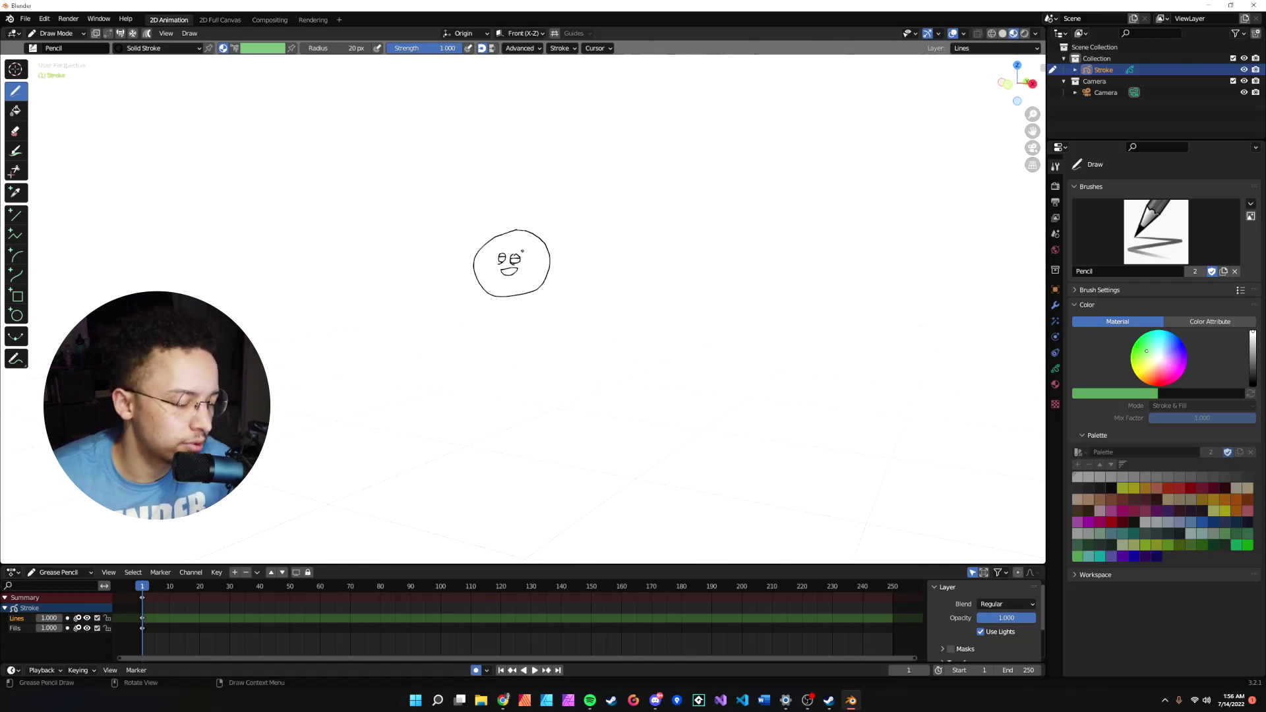
{"action": "key", "text": "KP_0"}
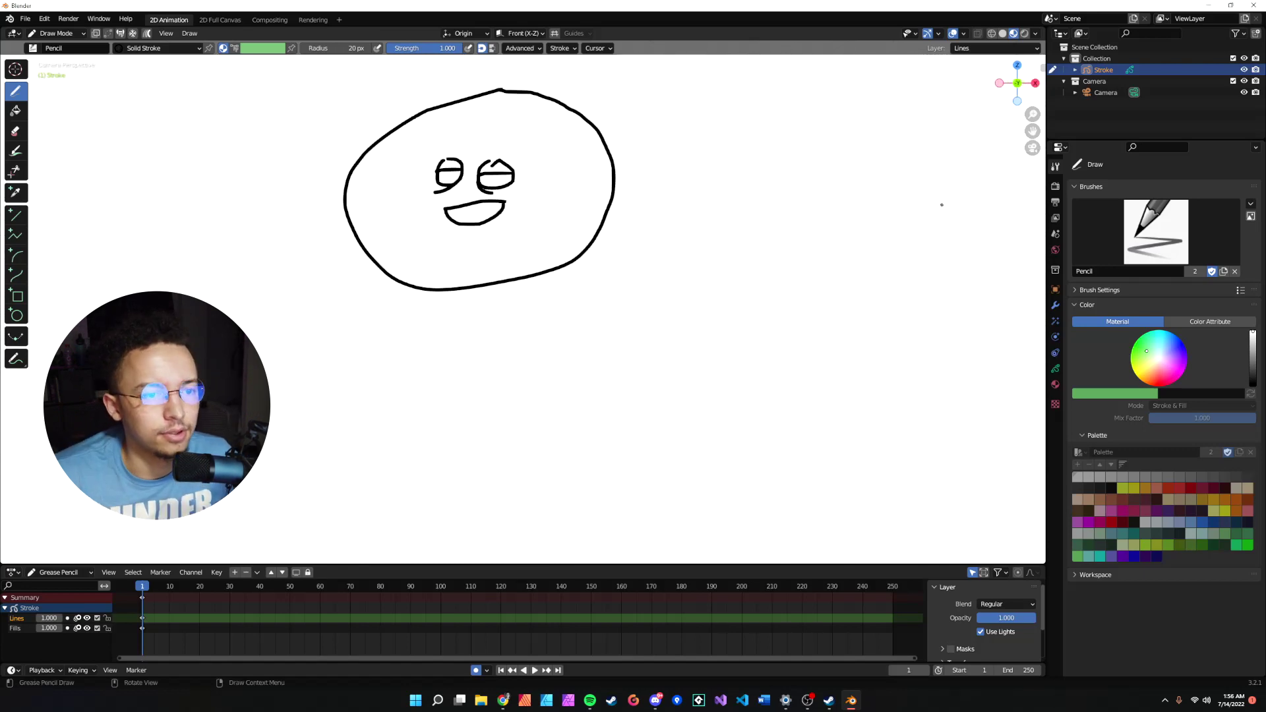
Add a Generate > Envelope modifier to the Stroke object
{"action": "left_click", "coordinate": [1055, 306]}
{"action": "left_click", "coordinate": [1081, 185]}
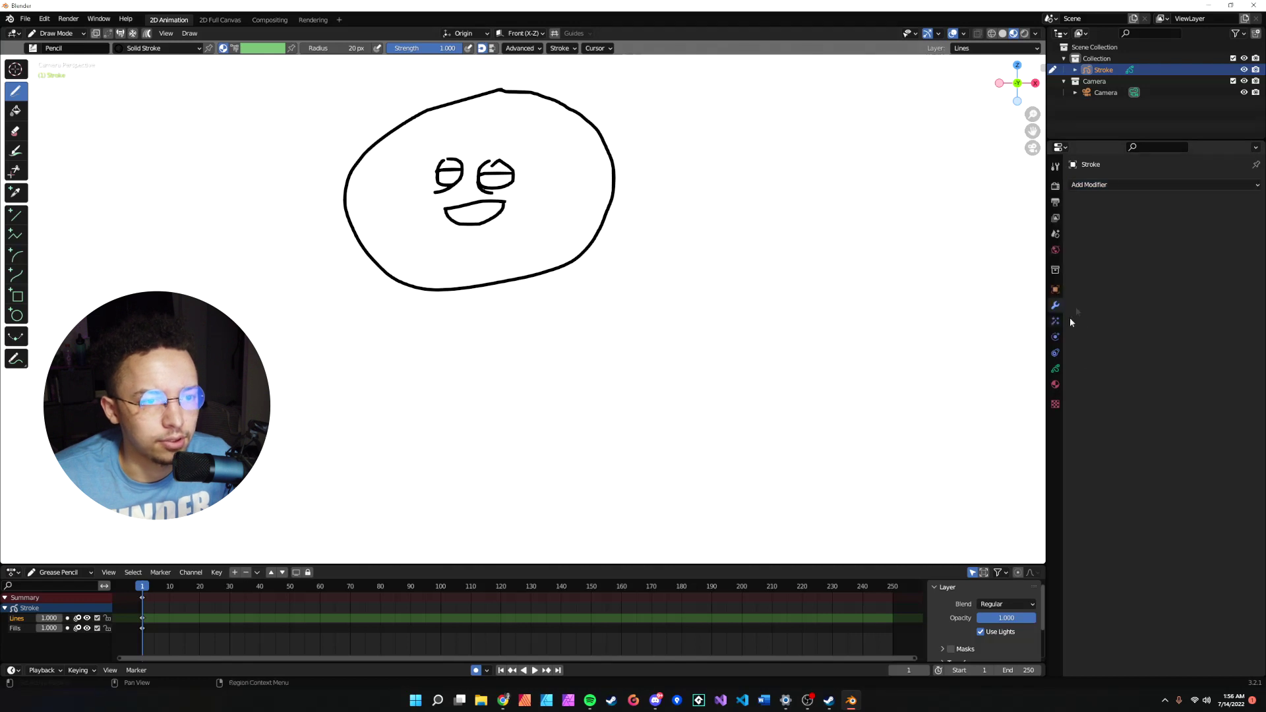
{"action": "left_click", "coordinate": [1127, 186]}
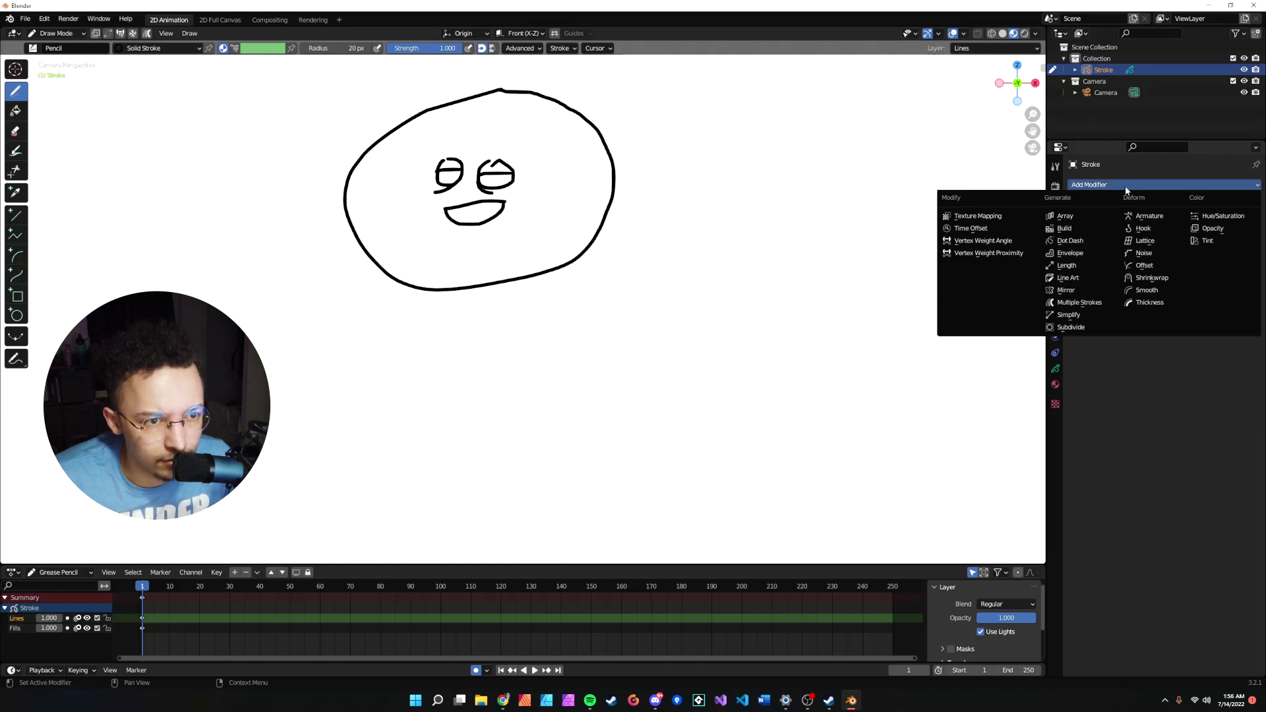
{"action": "left_click", "coordinate": [1070, 253]}
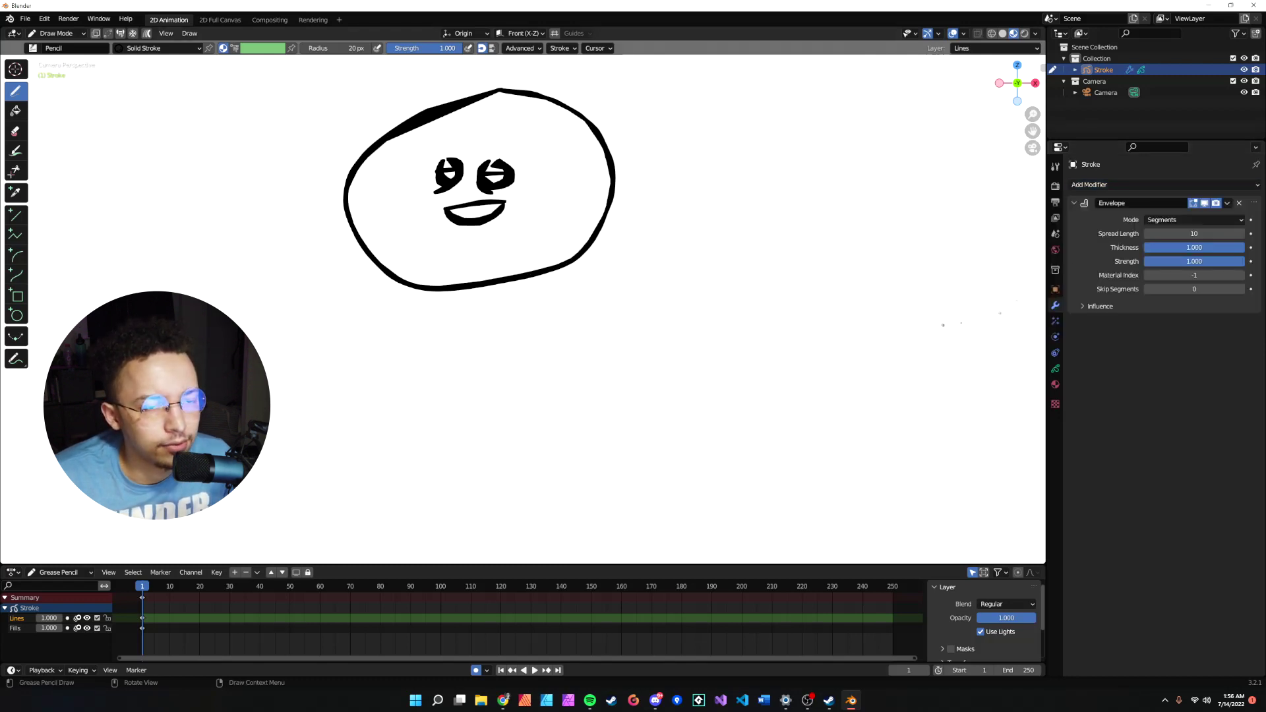
Raise the Envelope Spread Length to about 26 for heavy black outlines
{"action": "mouse_move", "coordinate": [1160, 235]}
{"action": "left_mouse_down"}
{"action": "mouse_move", "coordinate": [1217, 234]}
{"action": "mouse_move", "coordinate": [1163, 234]}
{"action": "left_mouse_up"}
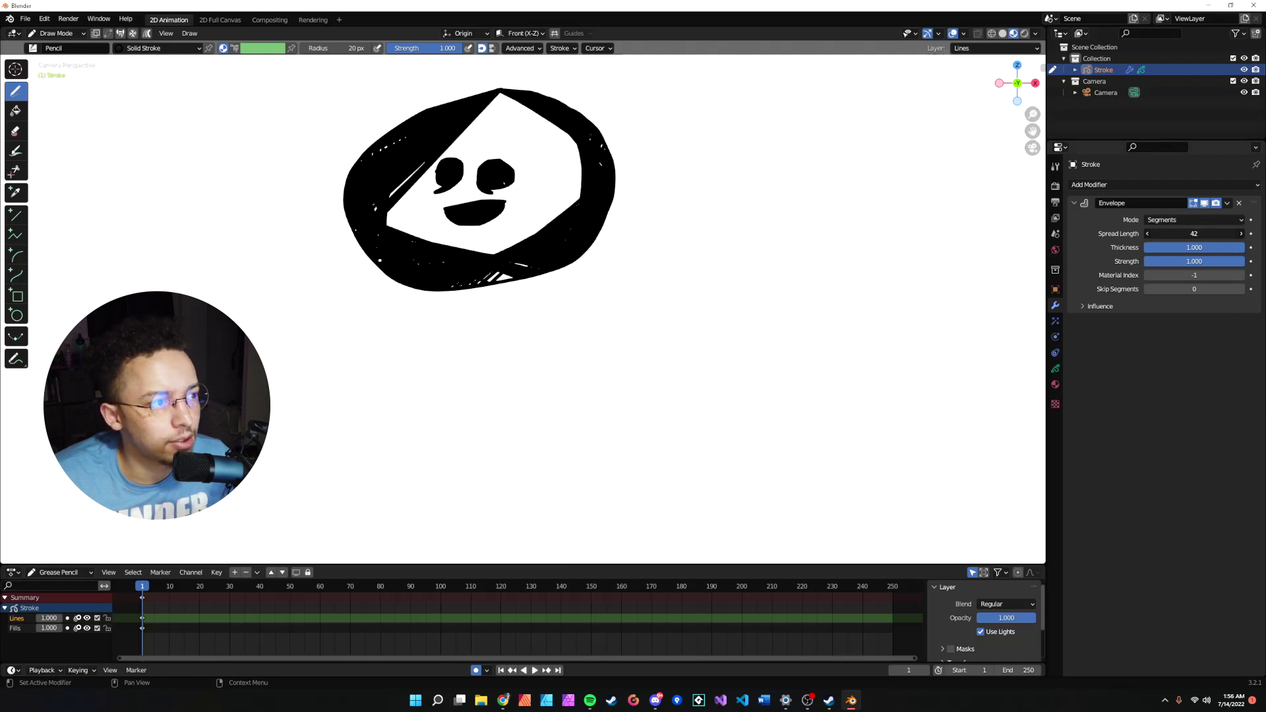
{"action": "scroll", "coordinate": [510, 154], "scroll_direction": "up", "scroll_amount": 4}
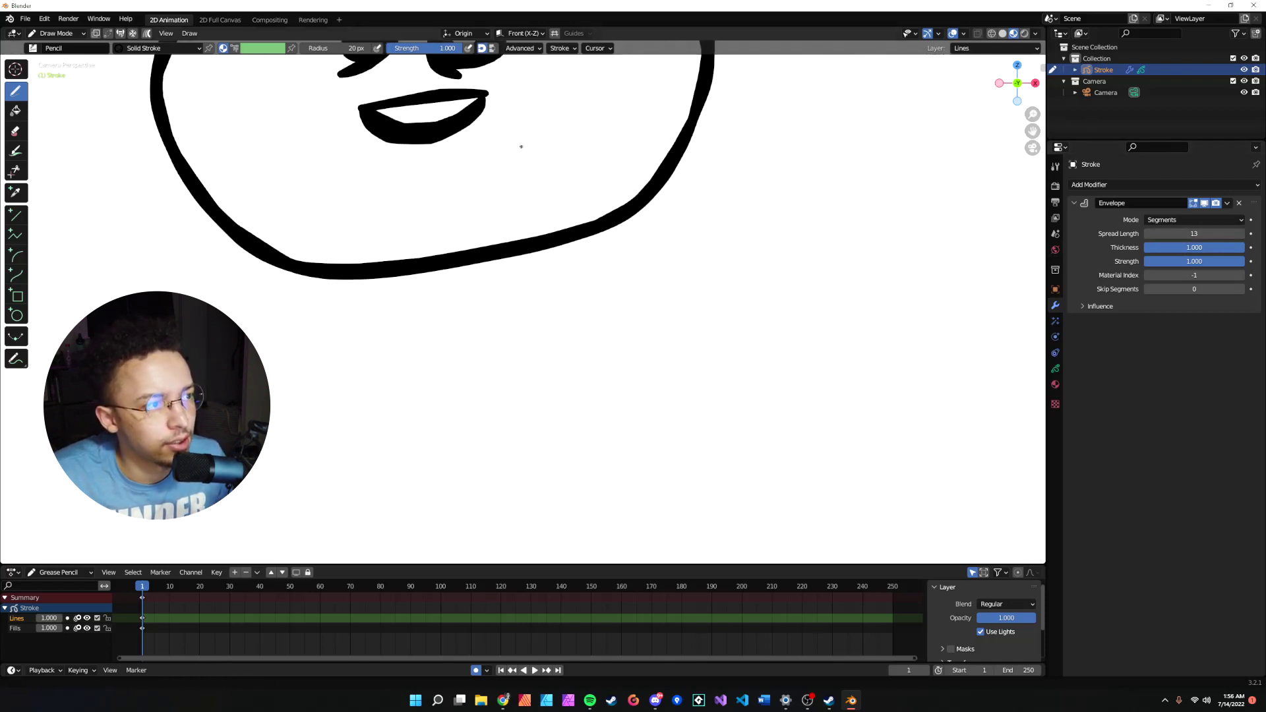
{"action": "scroll", "coordinate": [520, 147], "scroll_direction": "down", "scroll_amount": 4}
{"action": "left_click_drag", "start_coordinate": [1167, 235], "coordinate": [1187, 235]}
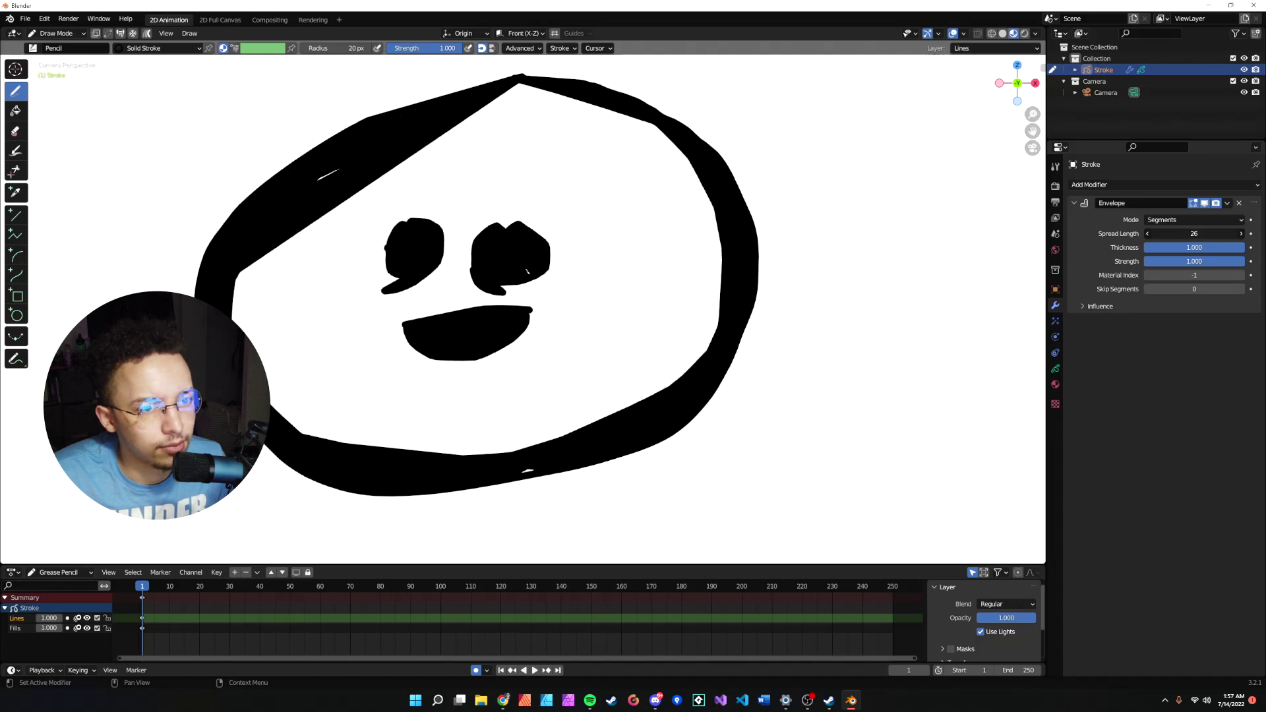
Set Envelope Spread Length 40, Thickness 0.16, Strength 0.214 and Skip Segments 17 for faint hatching
{"action": "left_click_drag", "start_coordinate": [1187, 234], "coordinate": [1178, 252]}
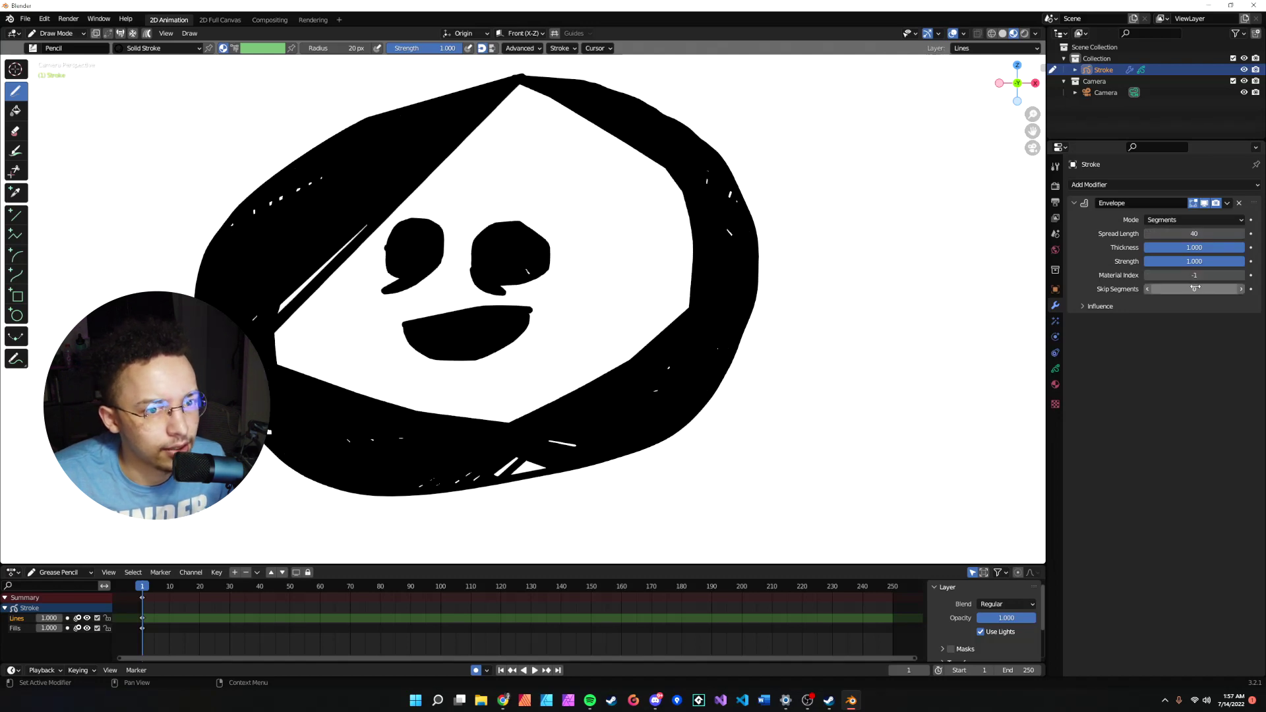
{"action": "left_click_drag", "start_coordinate": [1193, 248], "coordinate": [1108, 247]}
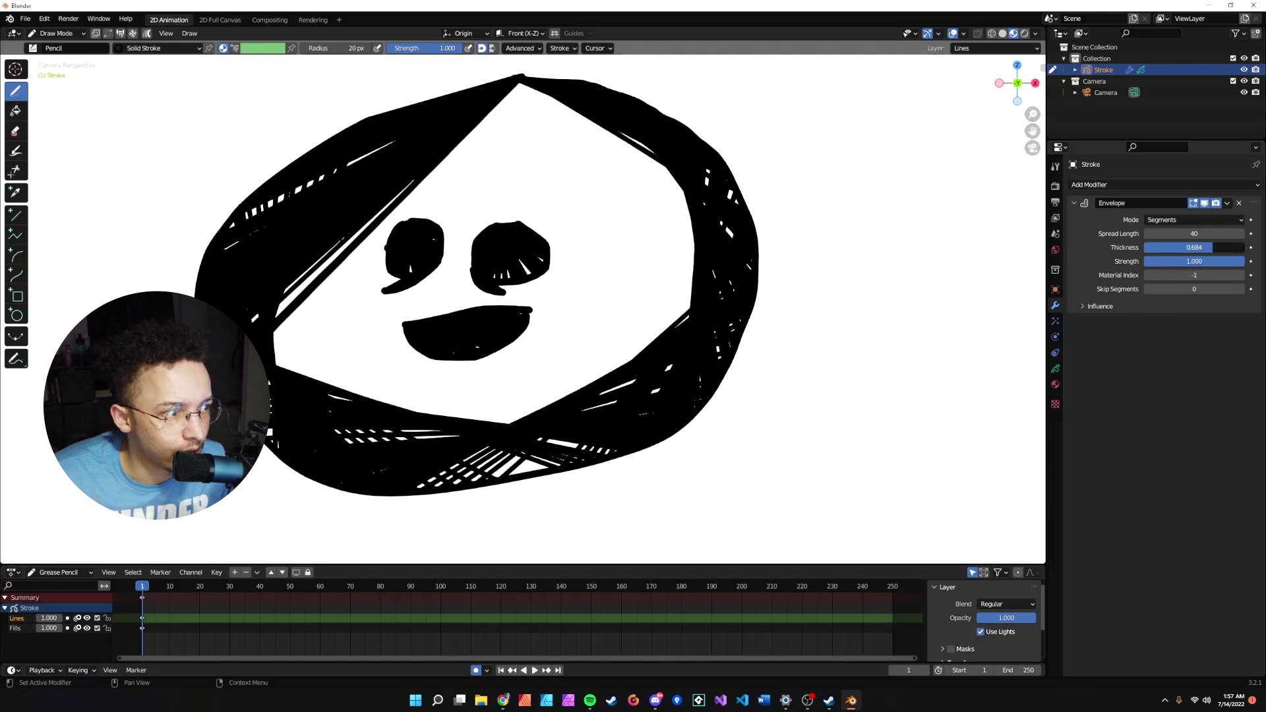
{"action": "left_click_drag", "start_coordinate": [1194, 248], "coordinate": [1150, 275]}
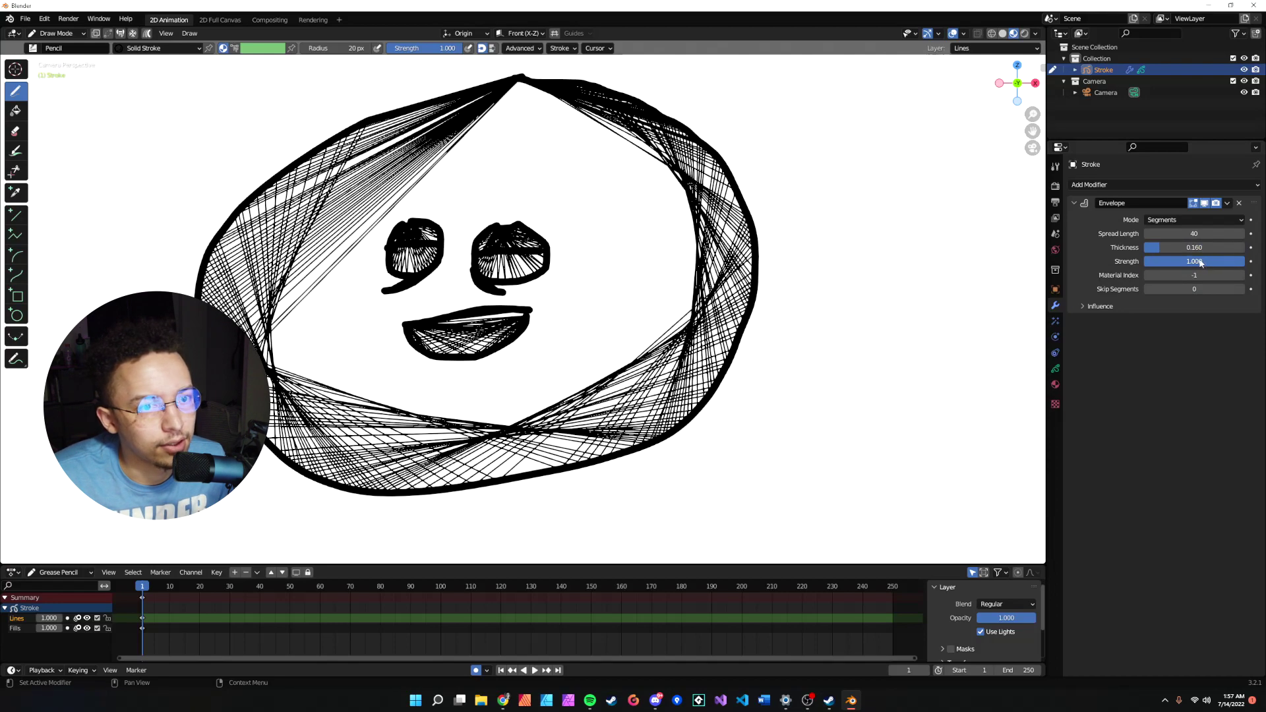
{"action": "left_click_drag", "start_coordinate": [1200, 261], "coordinate": [1123, 262]}
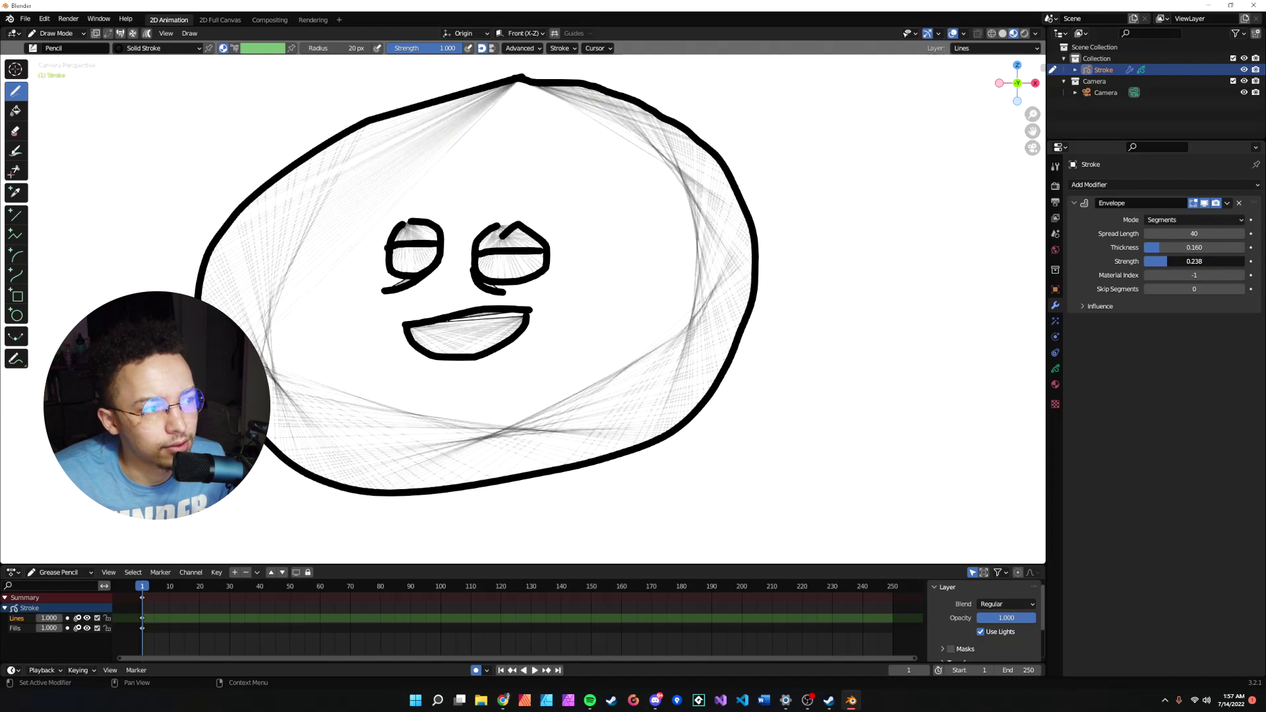
{"action": "scroll", "coordinate": [653, 485], "scroll_direction": "down", "scroll_amount": 4}
{"action": "scroll", "coordinate": [653, 484], "scroll_direction": "up", "scroll_amount": 3}
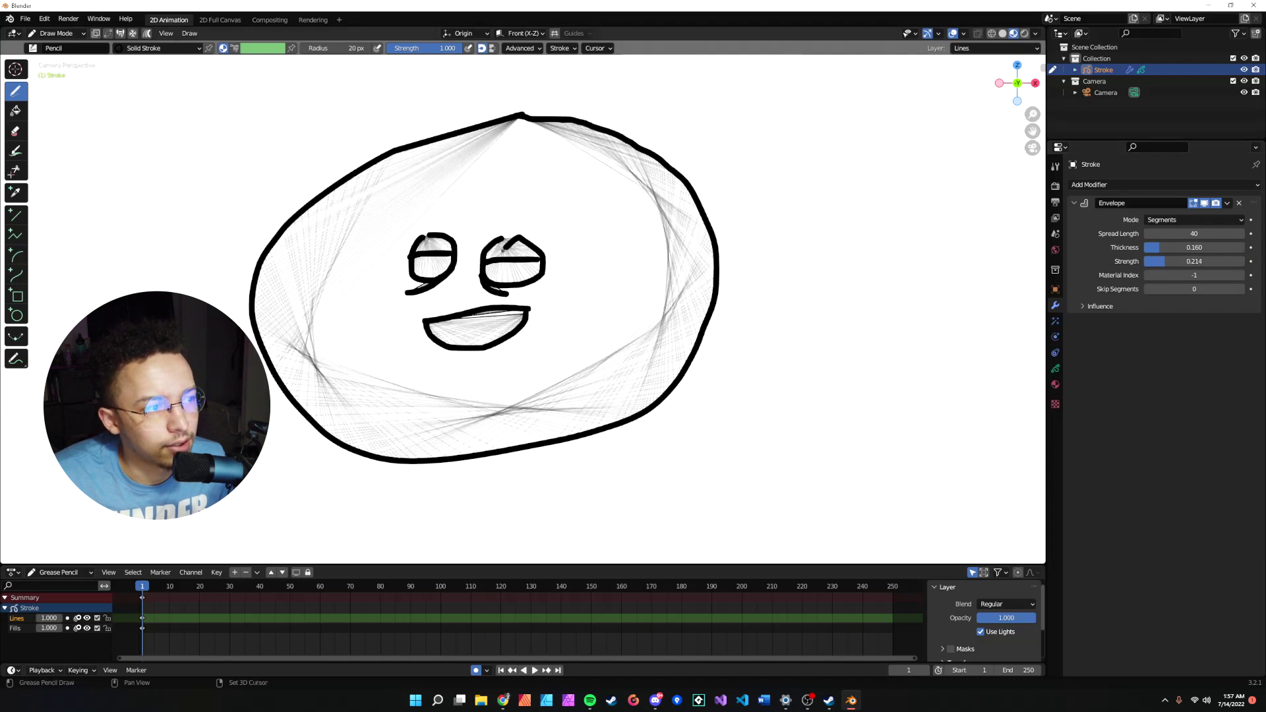
{"action": "scroll", "coordinate": [653, 486], "scroll_direction": "down", "scroll_amount": 1}
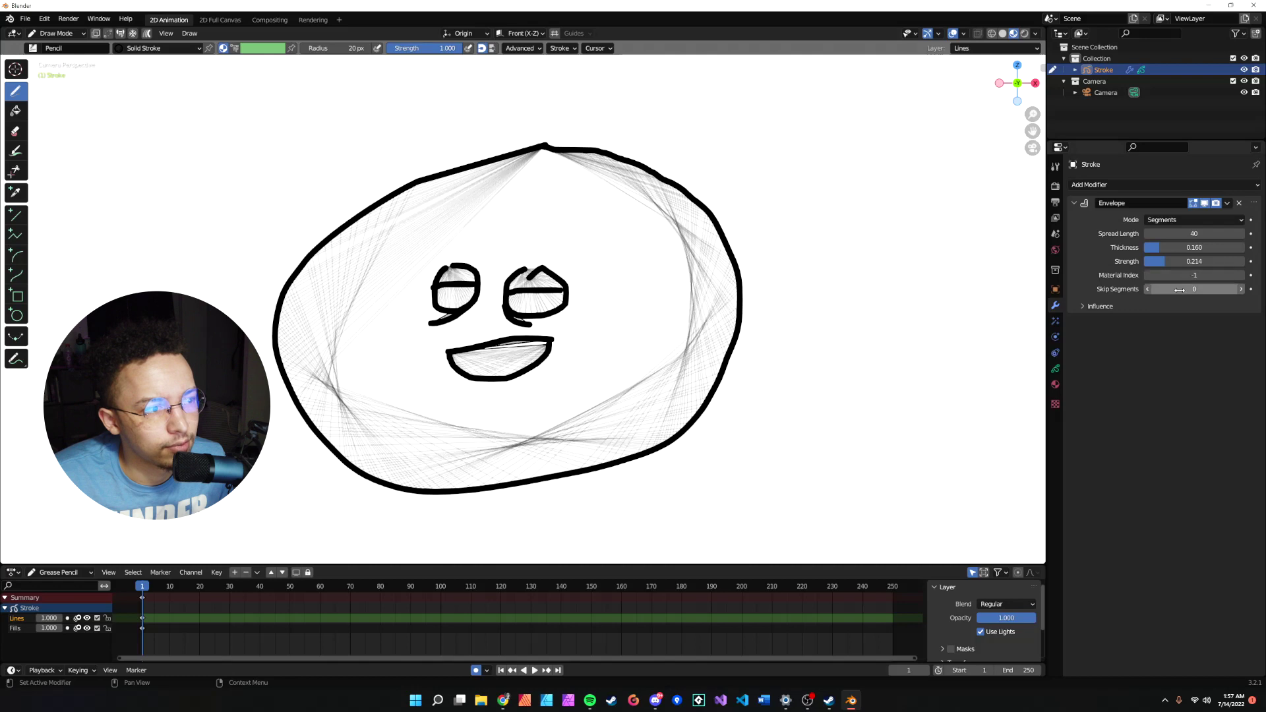
{"action": "left_click_drag", "start_coordinate": [1187, 288], "coordinate": [1217, 290]}
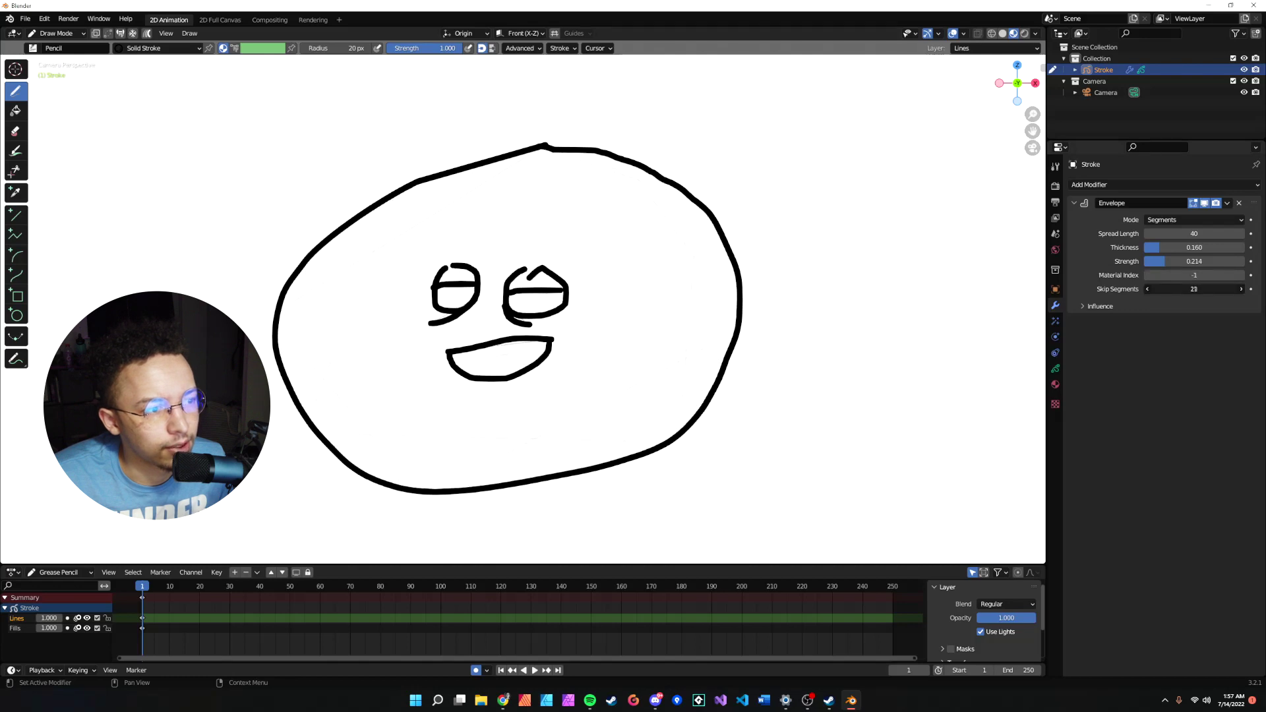
{"action": "scroll", "coordinate": [569, 286], "scroll_direction": "down", "scroll_amount": 2}
{"action": "scroll", "coordinate": [569, 286], "scroll_direction": "up", "scroll_amount": 3}
{"action": "scroll", "coordinate": [569, 286], "scroll_direction": "down", "scroll_amount": 3}
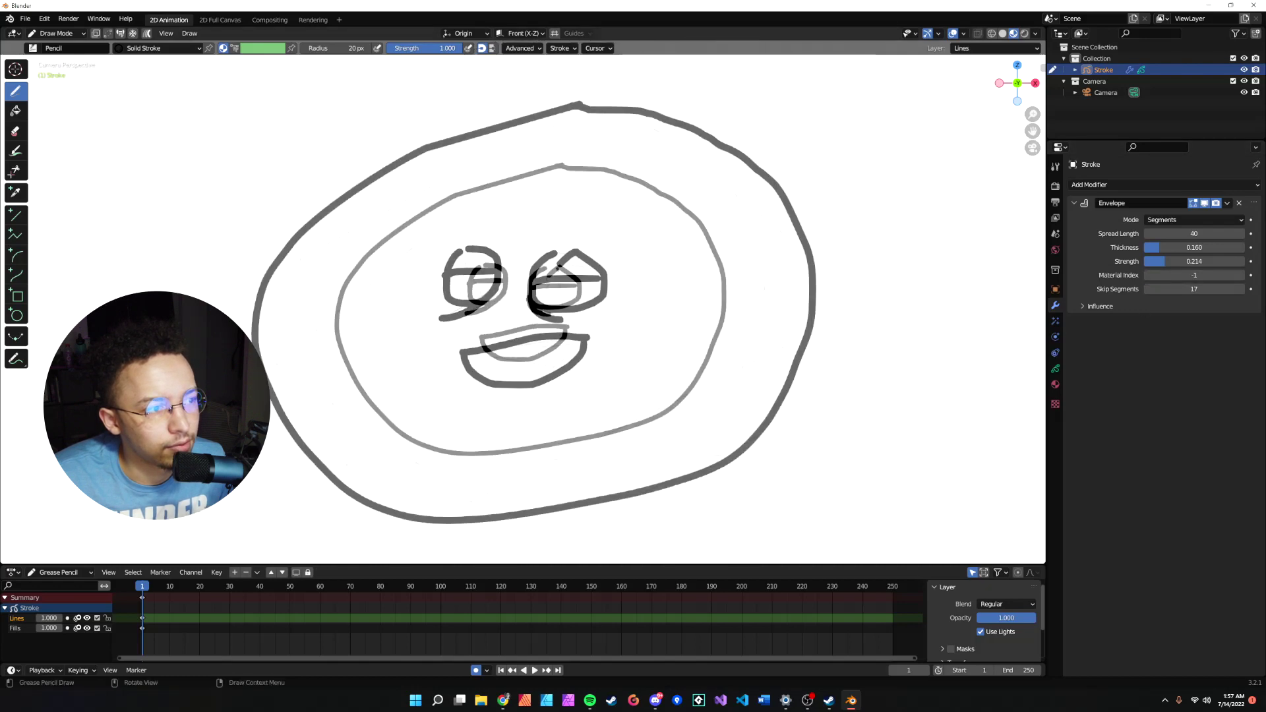
{"action": "scroll", "coordinate": [569, 286], "scroll_direction": "down", "scroll_amount": 3}
{"action": "mouse_move", "coordinate": [554, 285]}
{"action": "middle_mouse_down"}
{"action": "mouse_move", "coordinate": [568, 287]}
{"action": "mouse_move", "coordinate": [475, 239]}
{"action": "mouse_move", "coordinate": [582, 250]}
{"action": "mouse_move", "coordinate": [305, 124]}
{"action": "middle_mouse_up"}
{"action": "scroll", "coordinate": [475, 240], "scroll_direction": "up", "scroll_amount": 3}
{"action": "scroll", "coordinate": [475, 240], "scroll_direction": "up", "scroll_amount": 2}
{"action": "scroll", "coordinate": [474, 240], "scroll_direction": "down", "scroll_amount": 3}
{"action": "scroll", "coordinate": [582, 250], "scroll_direction": "up", "scroll_amount": 4}
{"action": "scroll", "coordinate": [582, 250], "scroll_direction": "up", "scroll_amount": 1}
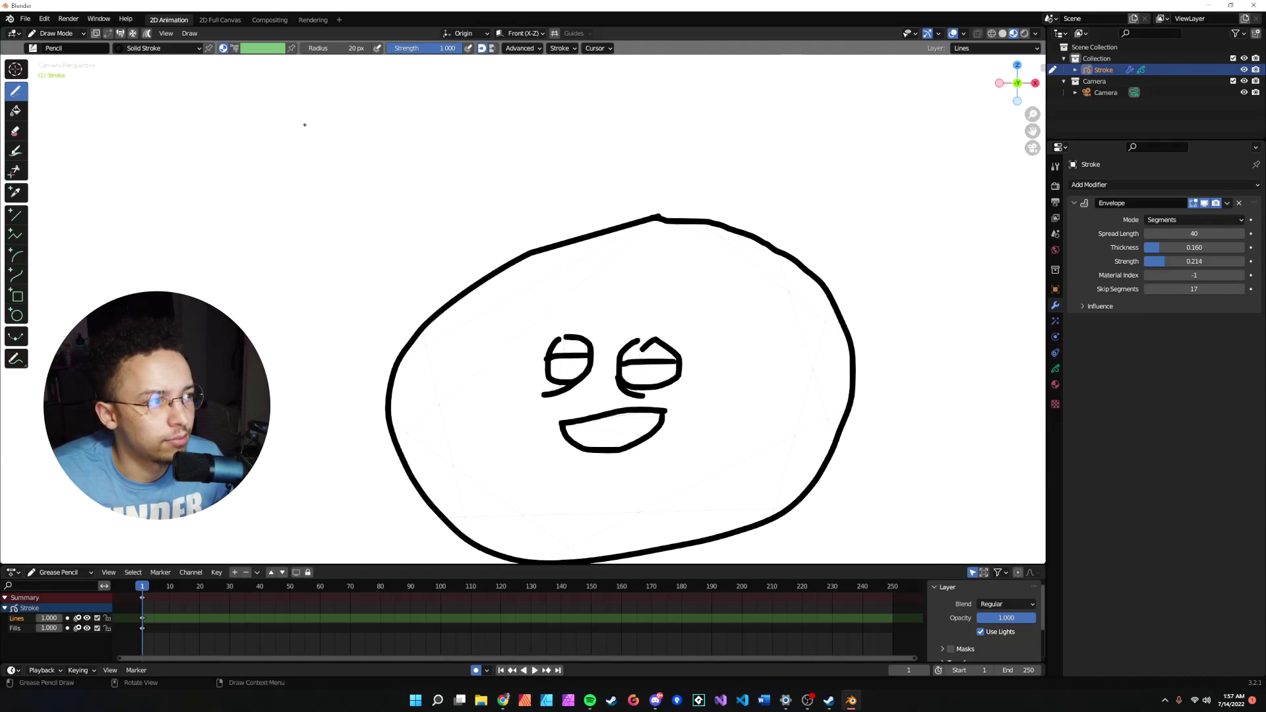
{"action": "scroll", "coordinate": [317, 169], "scroll_direction": "up", "scroll_amount": 2}
Adjust envelope visibility and strength, and draw extra strokes beside the face
{"action": "middle_click_drag", "start_coordinate": [316, 168], "coordinate": [366, 277], "text": "shift"}
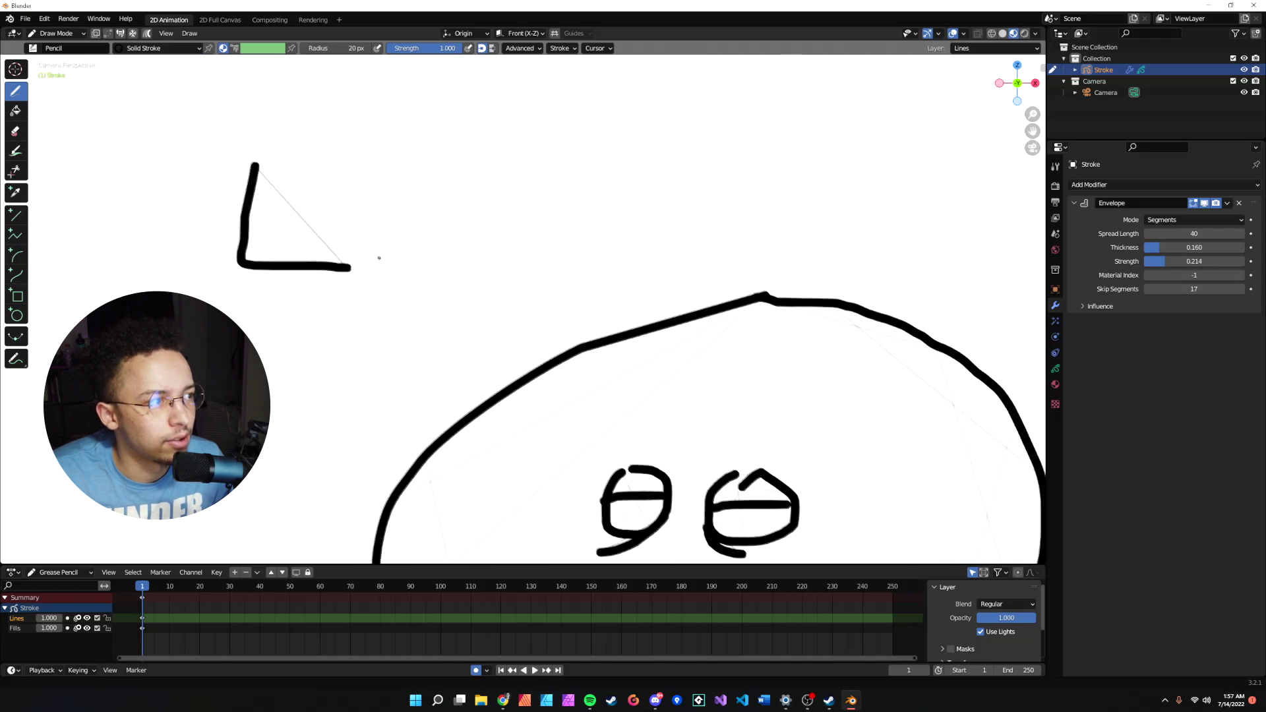
{"action": "mouse_move", "coordinate": [1163, 265]}
{"action": "left_mouse_down"}
{"action": "mouse_move", "coordinate": [1191, 264]}
{"action": "mouse_move", "coordinate": [1177, 261]}
{"action": "left_mouse_up"}
{"action": "scroll", "coordinate": [801, 291], "scroll_direction": "down", "scroll_amount": 2}
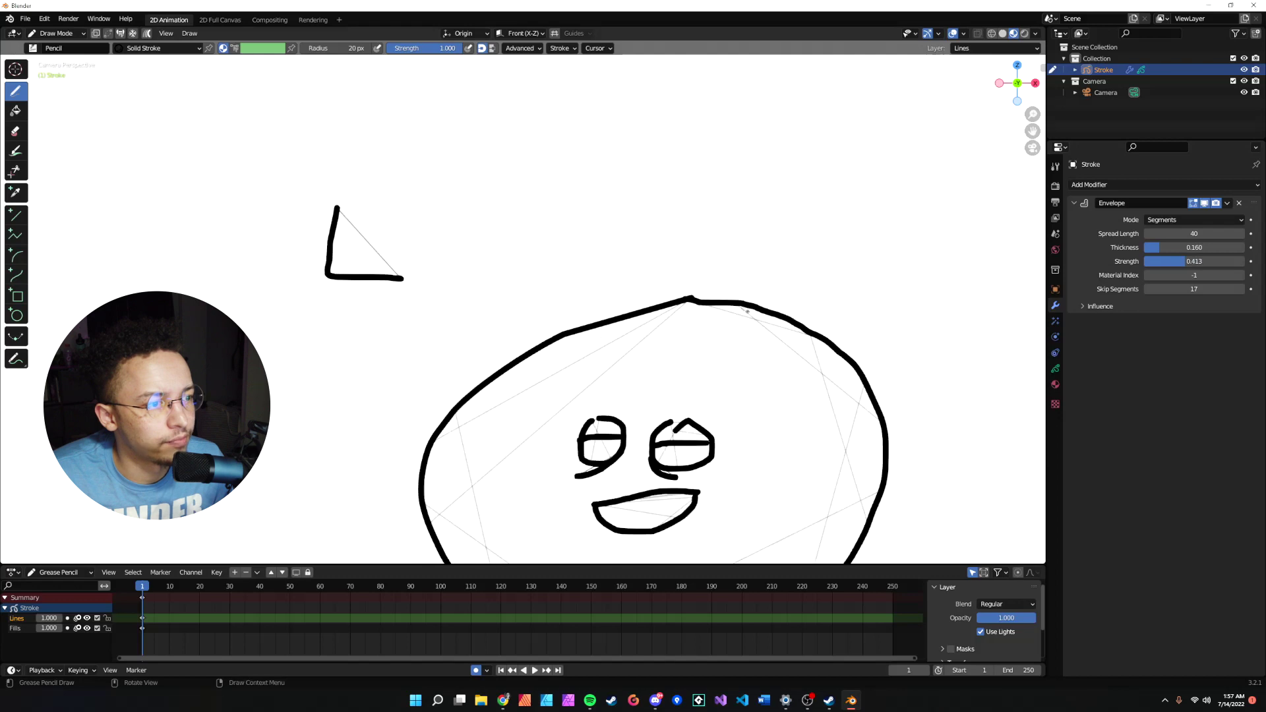
{"action": "middle_click_drag", "start_coordinate": [801, 291], "coordinate": [562, 212], "text": "shift"}
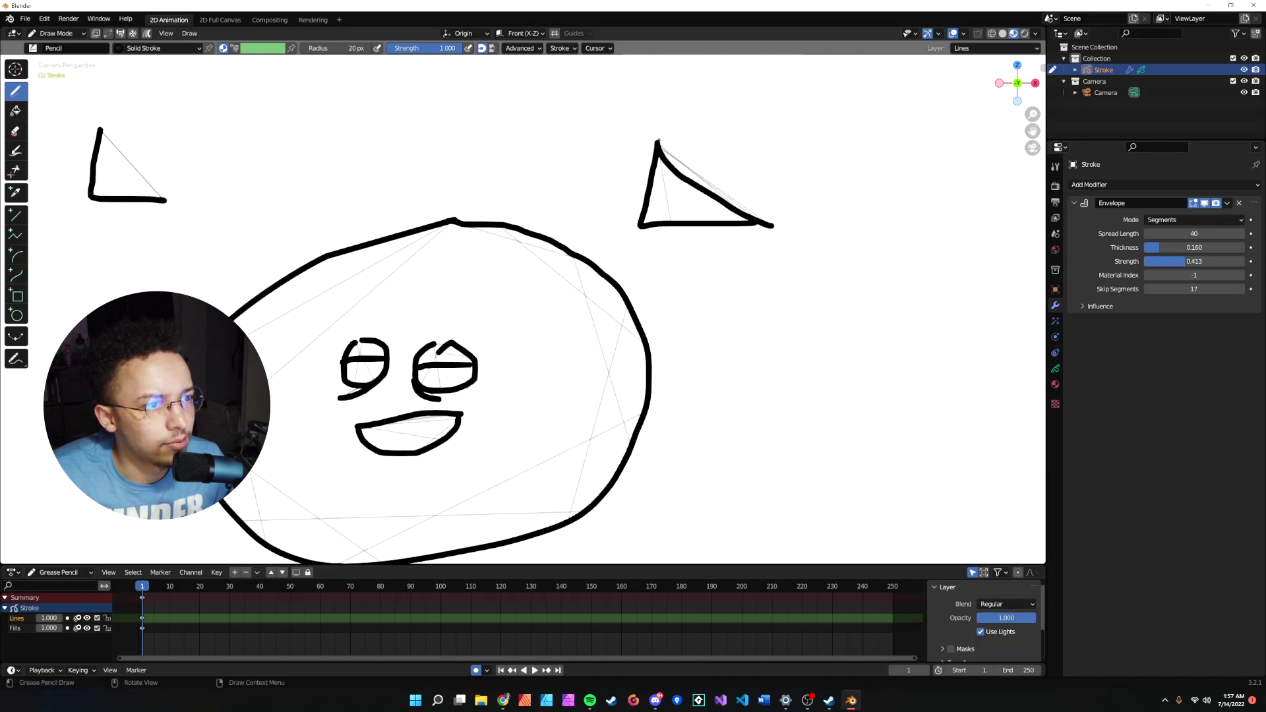
{"action": "left_click_drag", "start_coordinate": [656, 142], "coordinate": [809, 190]}
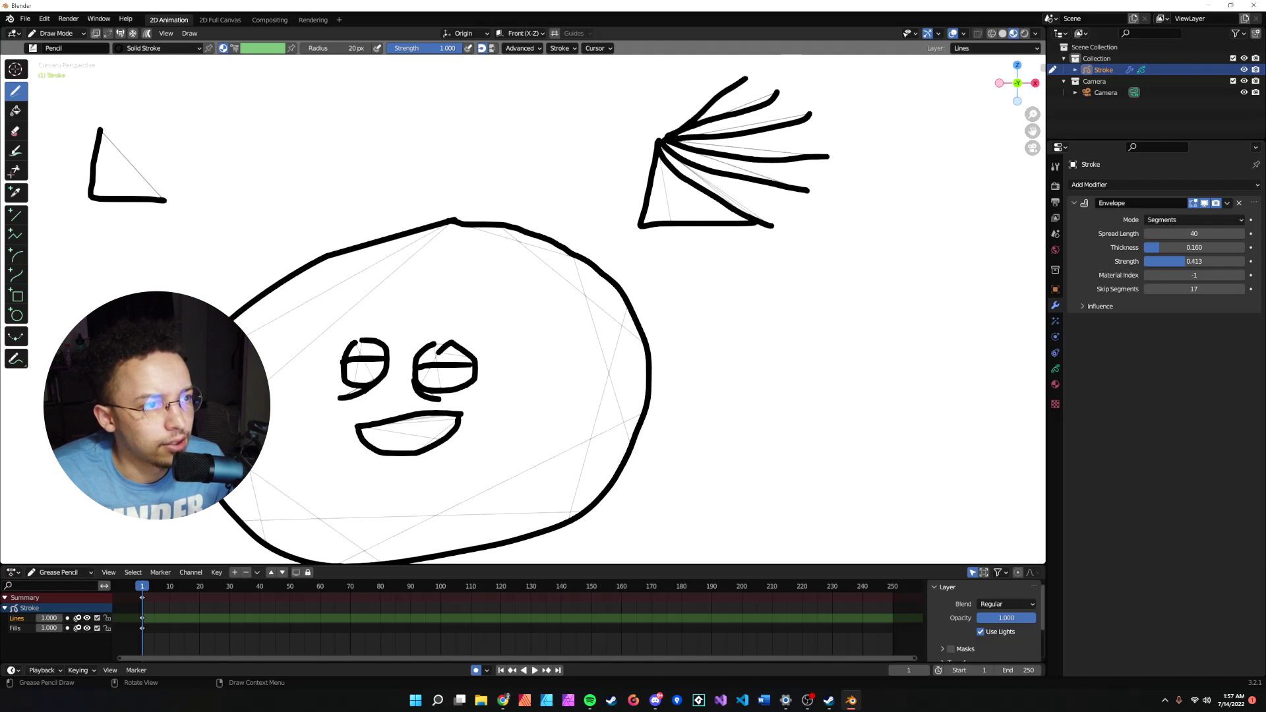
{"action": "scroll", "coordinate": [522, 307], "scroll_direction": "down", "scroll_amount": 2}
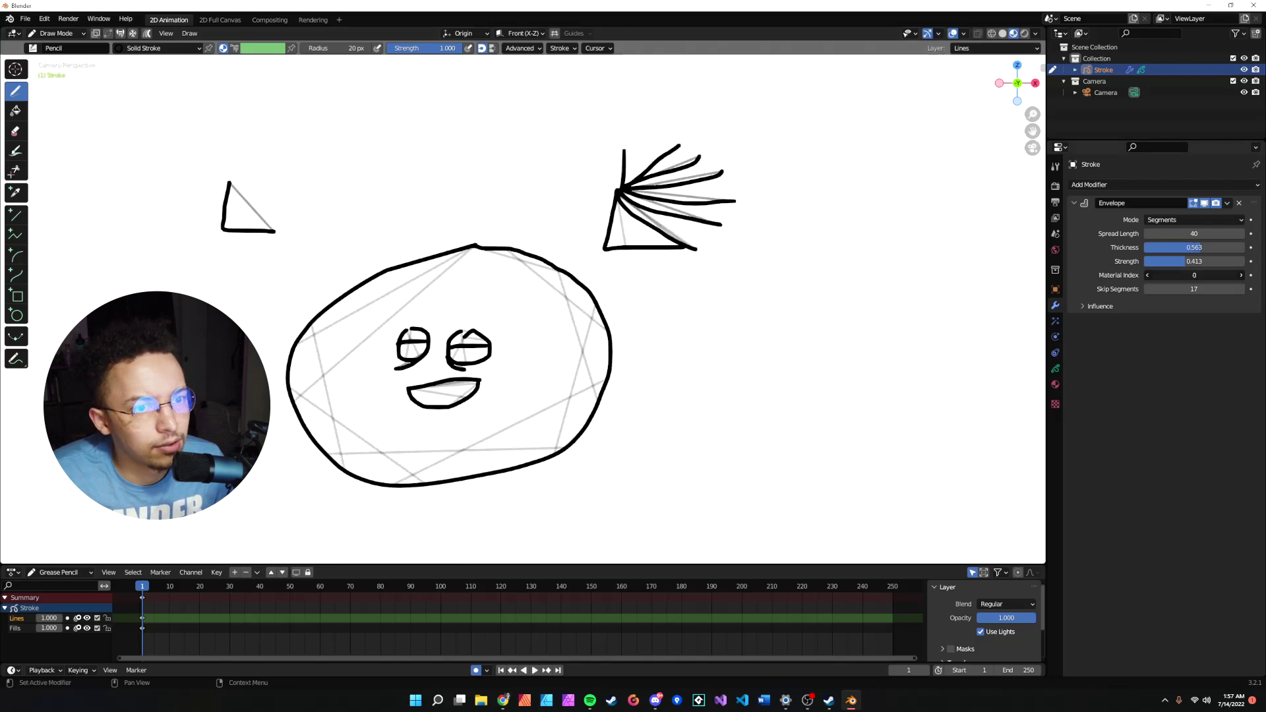
Thicken the envelope lines to 0.563 and set Material Index to -1
{"action": "left_click_drag", "start_coordinate": [1153, 247], "coordinate": [1194, 248]}
{"action": "left_click", "coordinate": [1147, 274]}
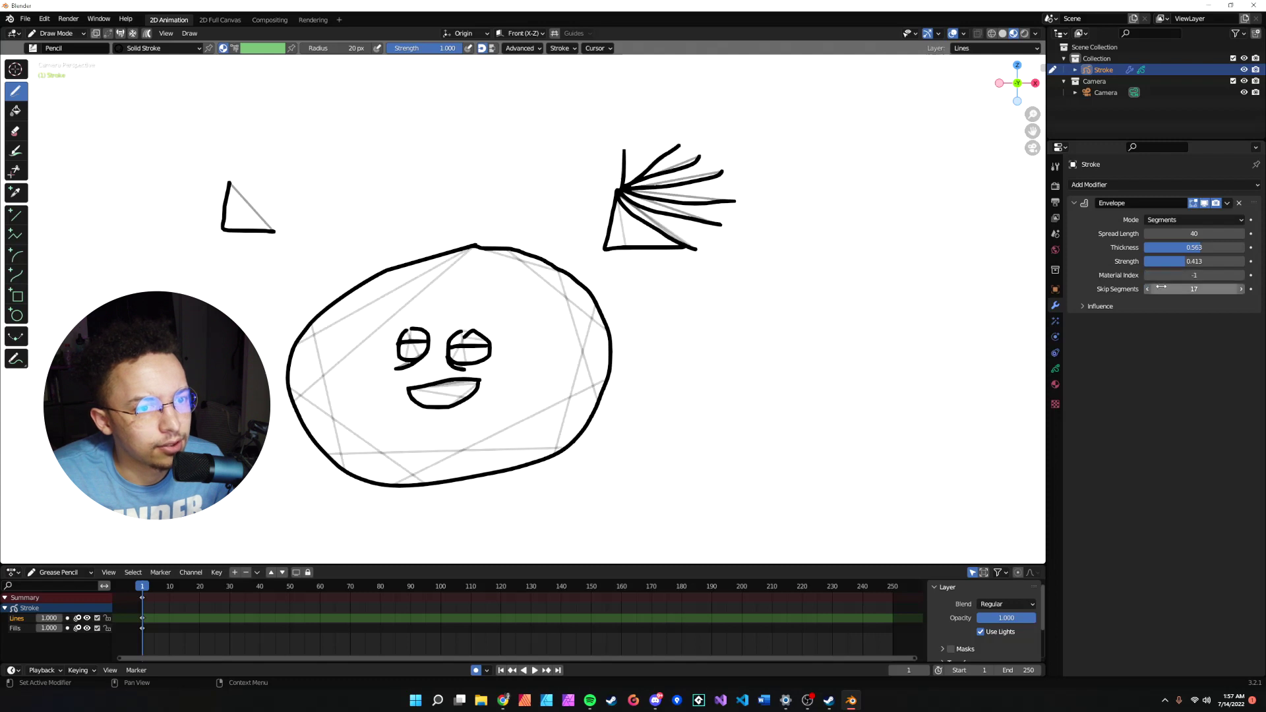
Choose the red Squares Stroke material and draw a circle beside the face
{"action": "left_click", "coordinate": [1054, 383]}
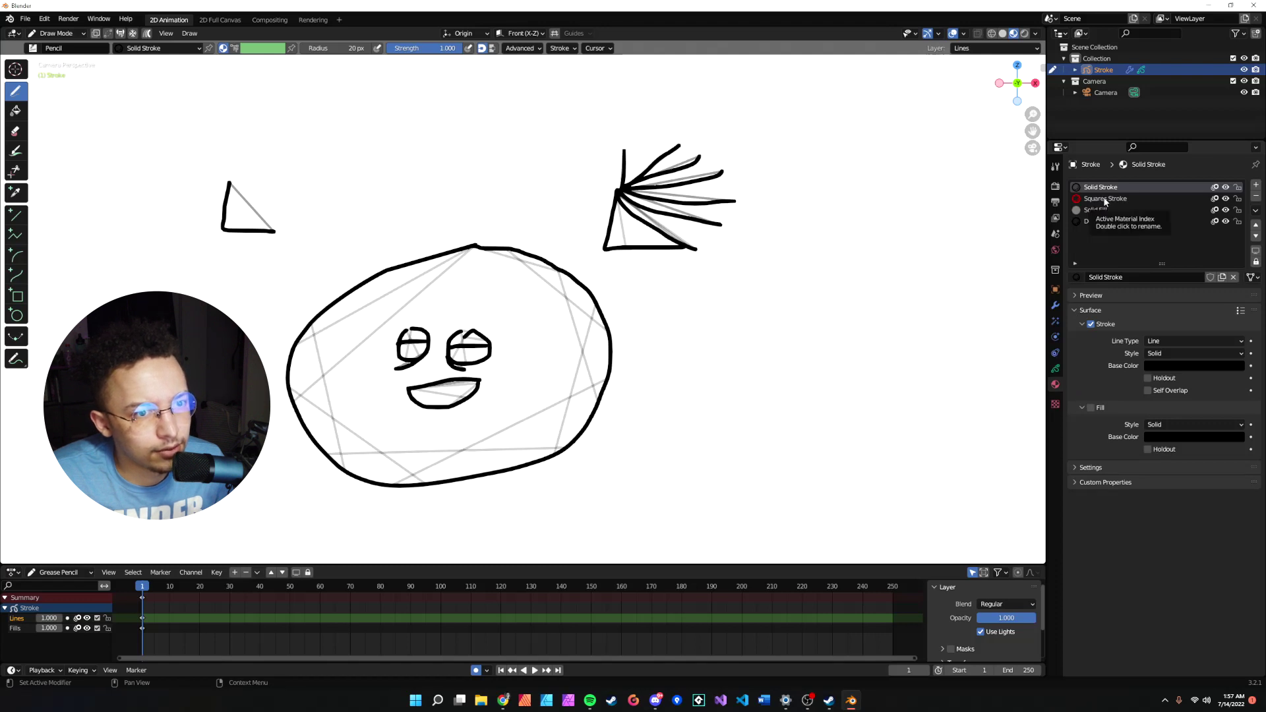
{"action": "left_click", "coordinate": [1105, 199]}
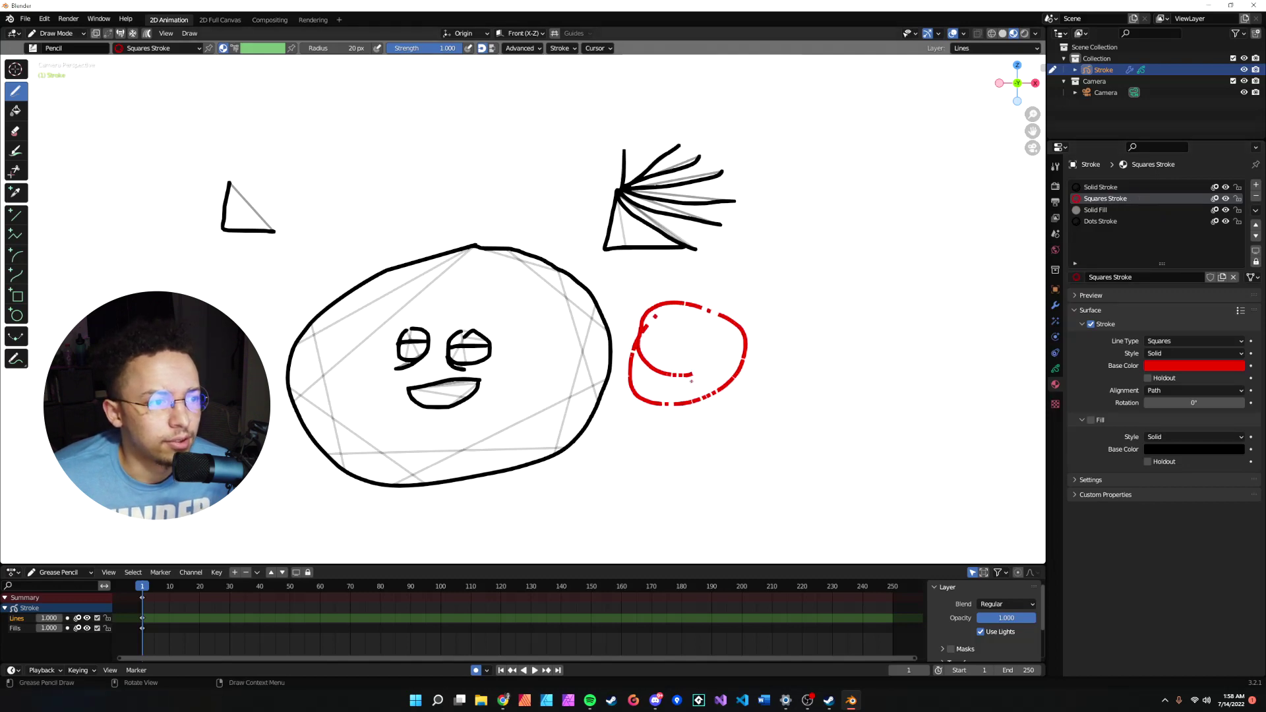
{"action": "scroll", "coordinate": [691, 382], "scroll_direction": "up", "scroll_amount": 4}
Test the Envelope Material Index values, confirming so lines cover only the black strokes
{"action": "left_click", "coordinate": [1054, 306]}
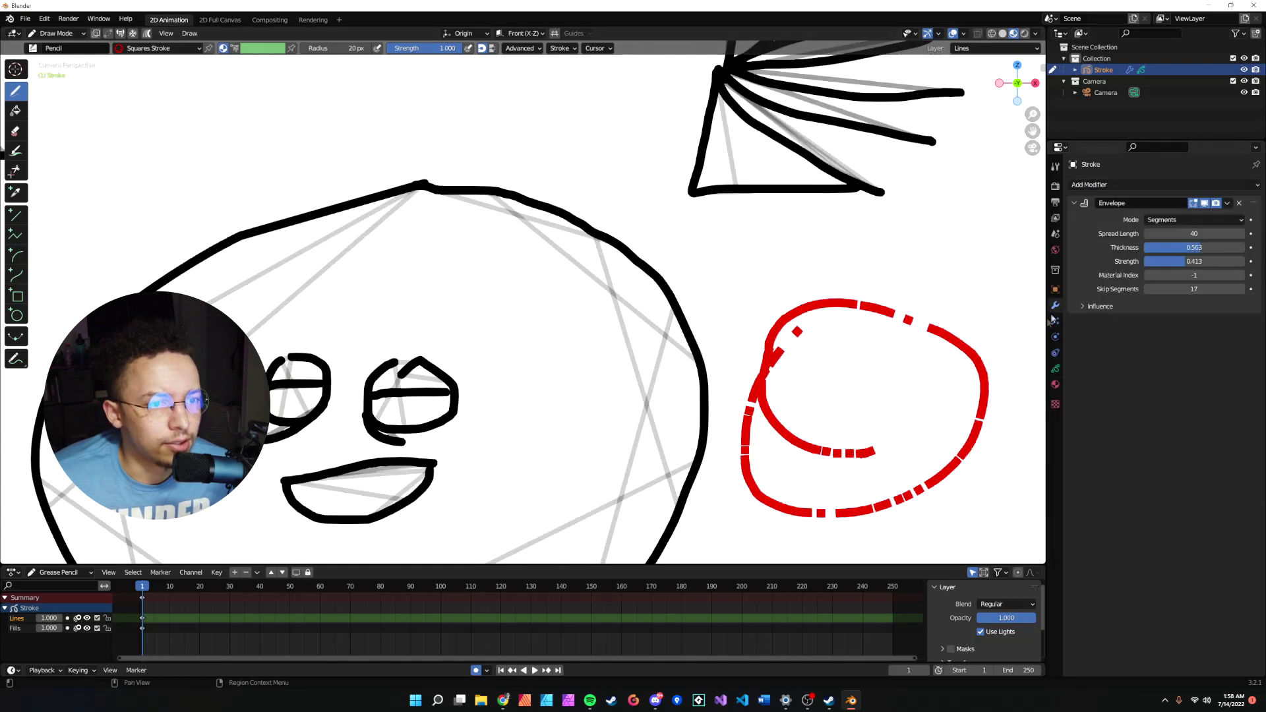
{"action": "left_click", "coordinate": [1193, 275]}
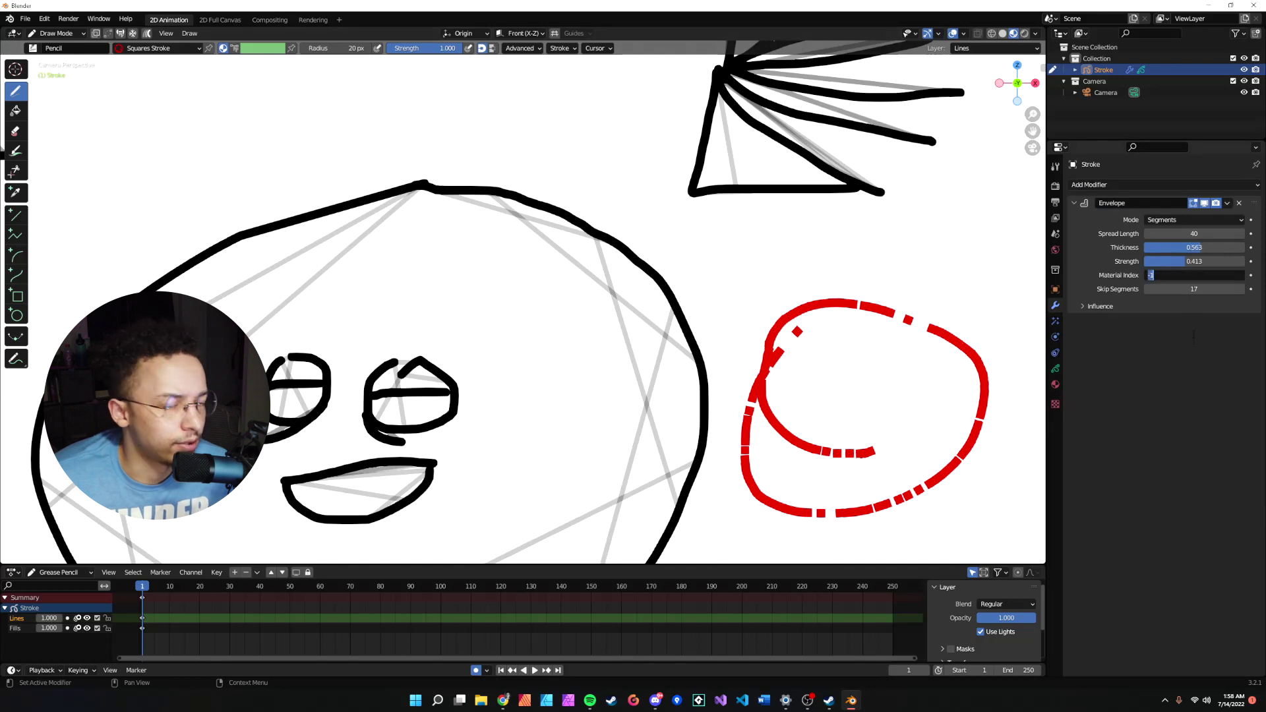
{"action": "type", "text": "0"}
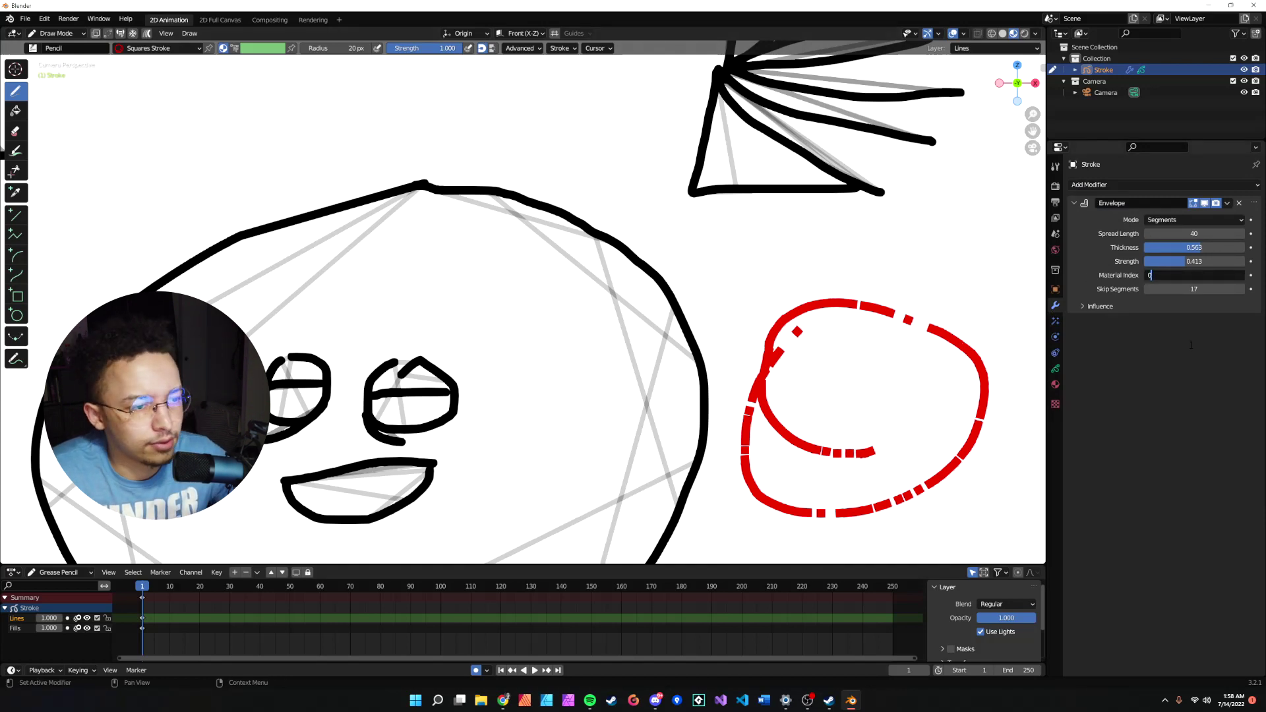
{"action": "key", "text": "Return"}
{"action": "scroll", "coordinate": [704, 322], "scroll_direction": "down", "scroll_amount": 4}
{"action": "scroll", "coordinate": [703, 322], "scroll_direction": "up", "scroll_amount": 1}
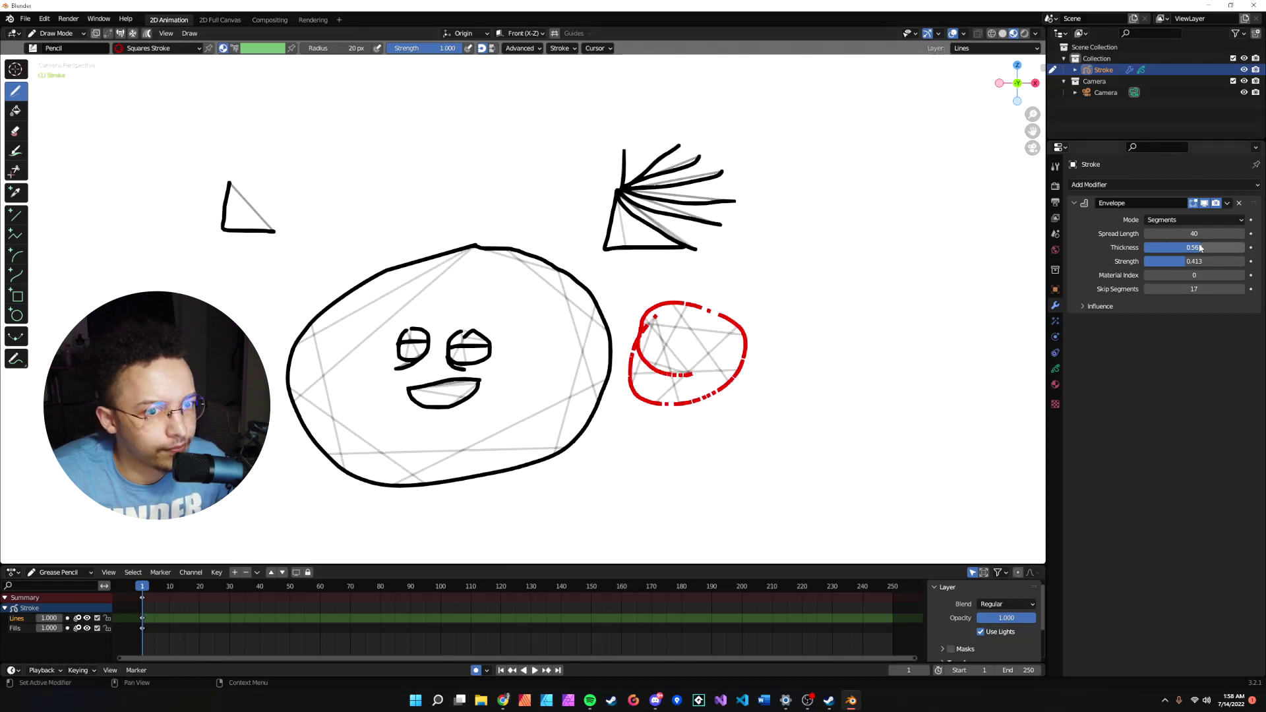
{"action": "scroll", "coordinate": [1193, 275], "scroll_direction": "up", "scroll_amount": 3, "text": "ctrl"}
{"action": "scroll", "coordinate": [1194, 275], "scroll_direction": "down", "scroll_amount": 1, "text": "ctrl"}
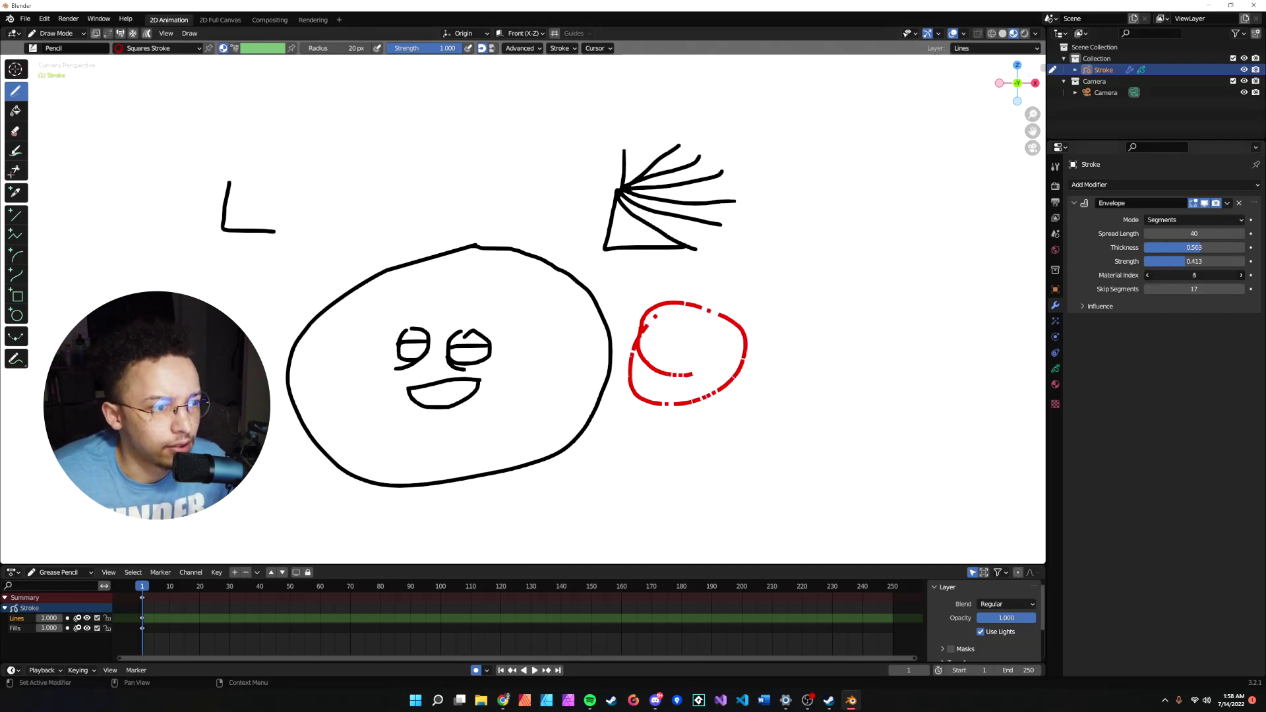
{"action": "scroll", "coordinate": [1194, 275], "scroll_direction": "down", "scroll_amount": 1, "text": "ctrl"}
{"action": "scroll", "coordinate": [1193, 275], "scroll_direction": "down", "scroll_amount": 1, "text": "ctrl"}
{"action": "scroll", "coordinate": [1194, 276], "scroll_direction": "down", "scroll_amount": 1, "text": "ctrl"}
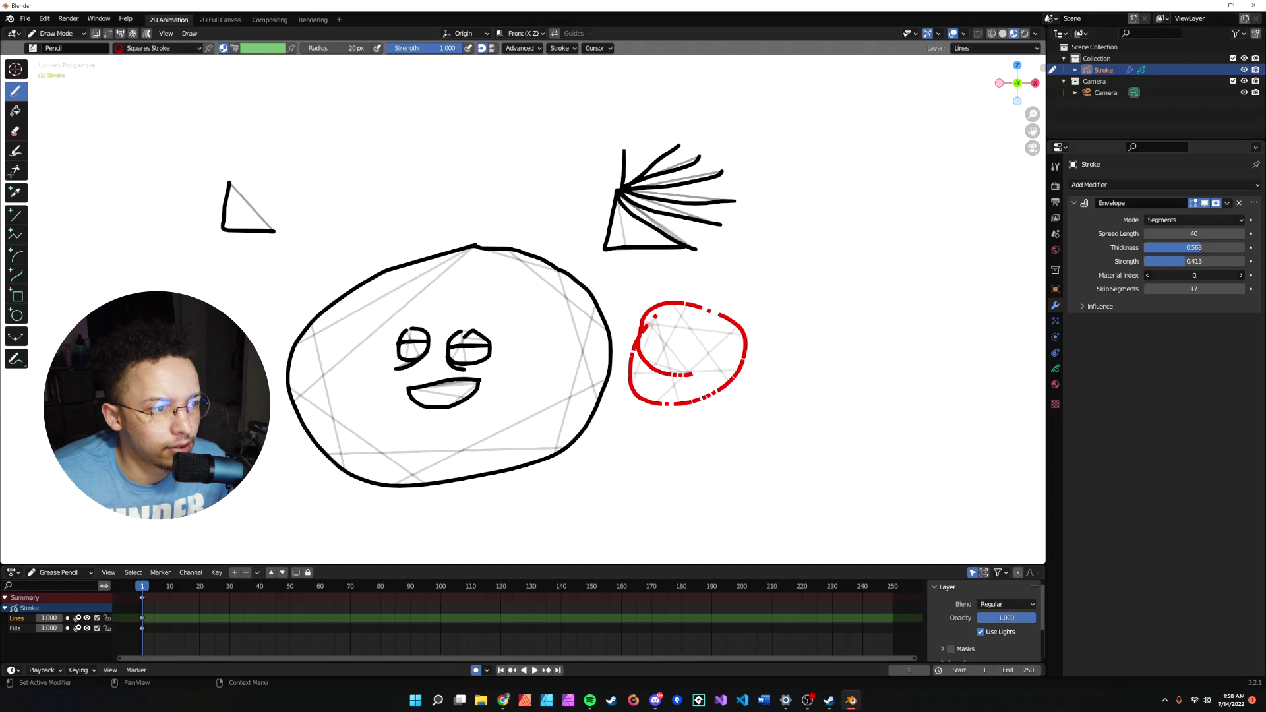
{"action": "scroll", "coordinate": [1194, 276], "scroll_direction": "up", "scroll_amount": 1, "text": "ctrl"}
{"action": "scroll", "coordinate": [1194, 275], "scroll_direction": "up", "scroll_amount": 1, "text": "ctrl"}
{"action": "scroll", "coordinate": [1194, 275], "scroll_direction": "down", "scroll_amount": 2, "text": "ctrl"}
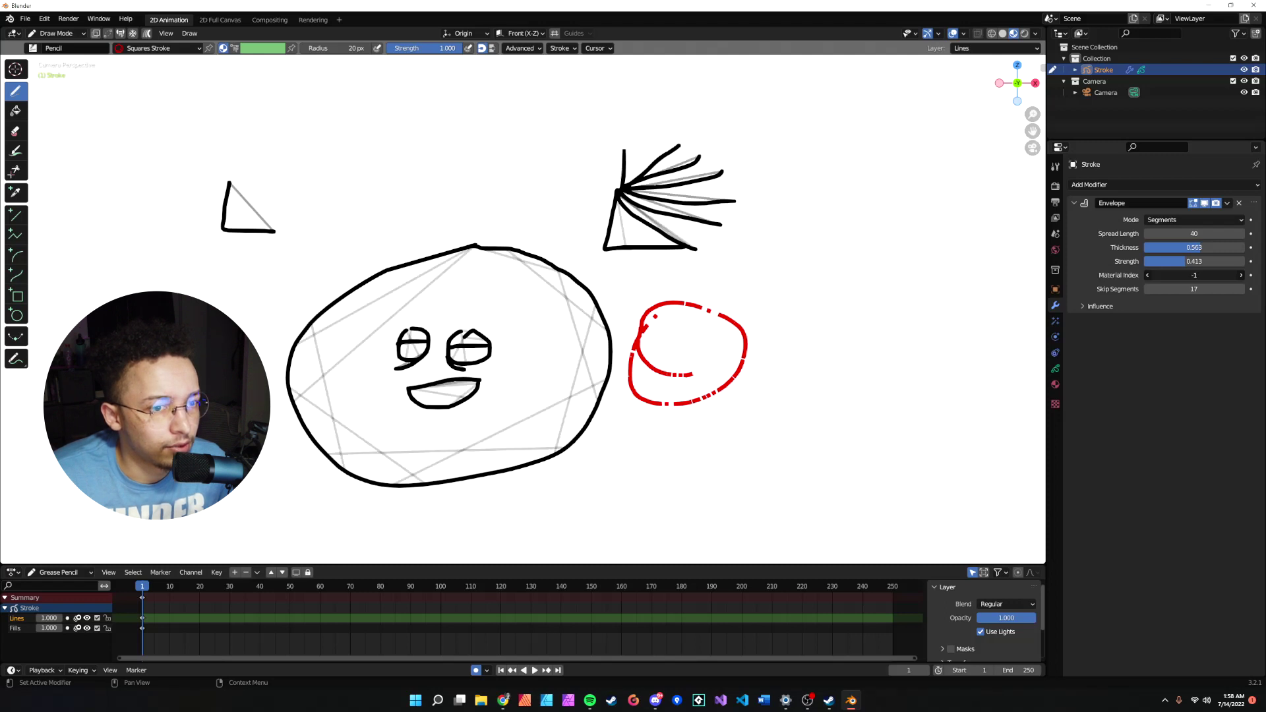
{"action": "scroll", "coordinate": [1194, 275], "scroll_direction": "up", "scroll_amount": 2, "text": "ctrl"}
{"action": "scroll", "coordinate": [1194, 275], "scroll_direction": "down", "scroll_amount": 1, "text": "ctrl"}
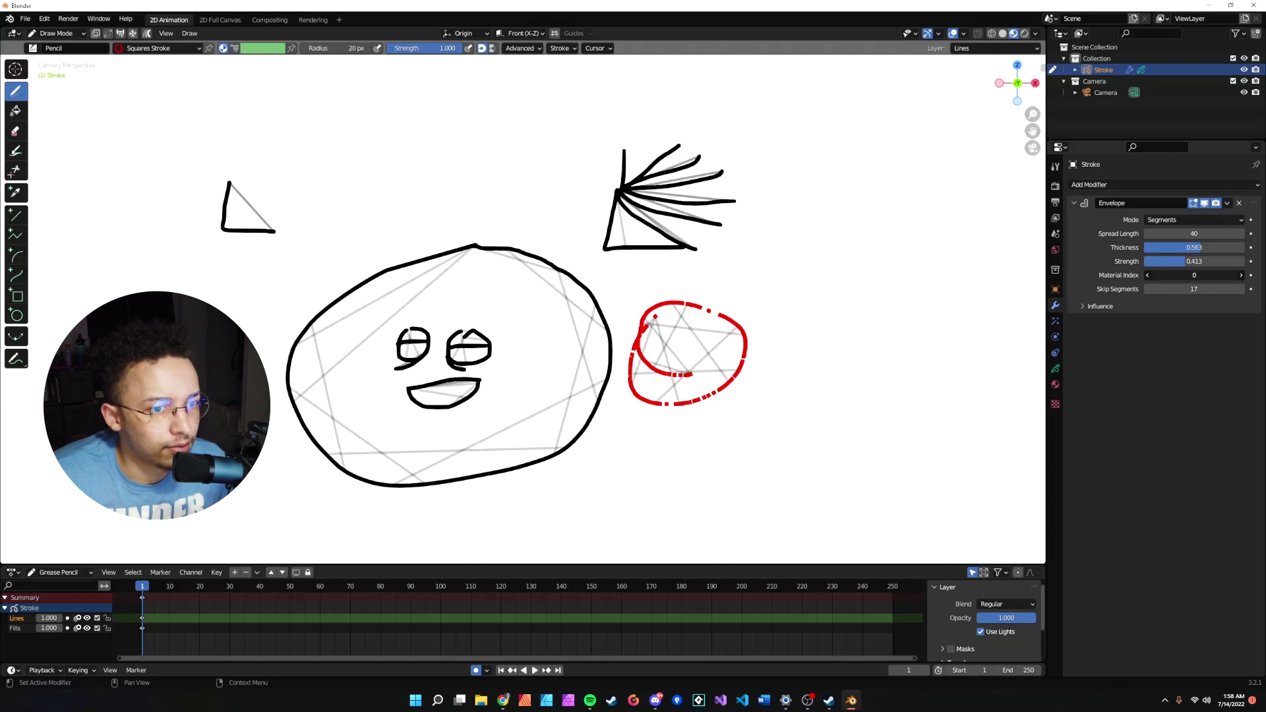
{"action": "scroll", "coordinate": [1194, 275], "scroll_direction": "down", "scroll_amount": 1, "text": "ctrl"}
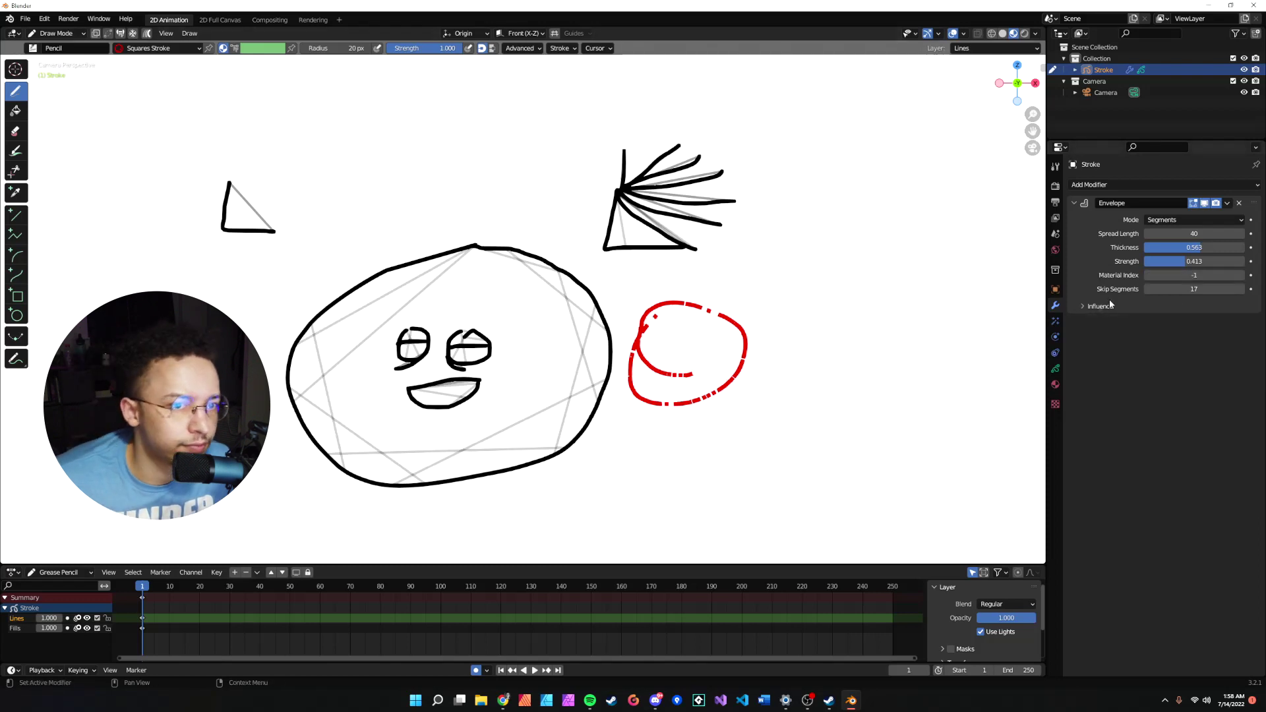
Cycle Envelope Mode through Deform and Segments, widening Deform spread so strokes fill black
{"action": "left_click", "coordinate": [1195, 220]}
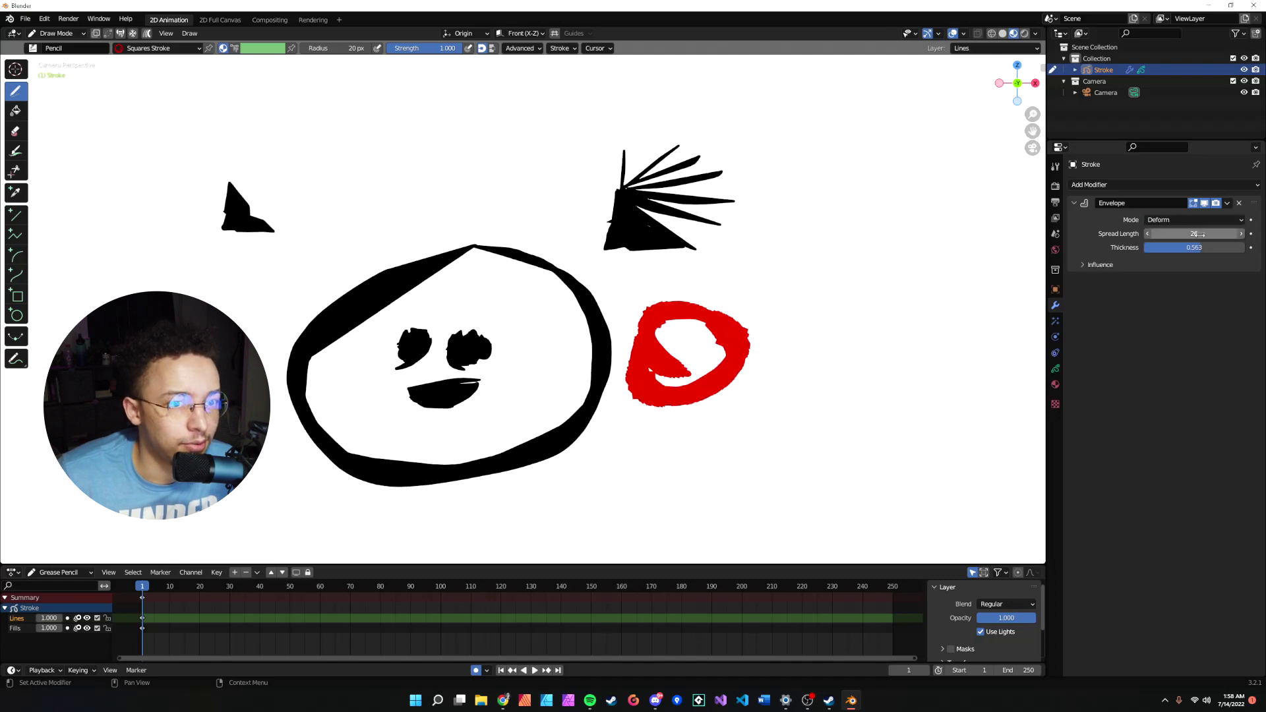
{"action": "left_click", "coordinate": [1195, 220]}
{"action": "left_click", "coordinate": [1179, 245]}
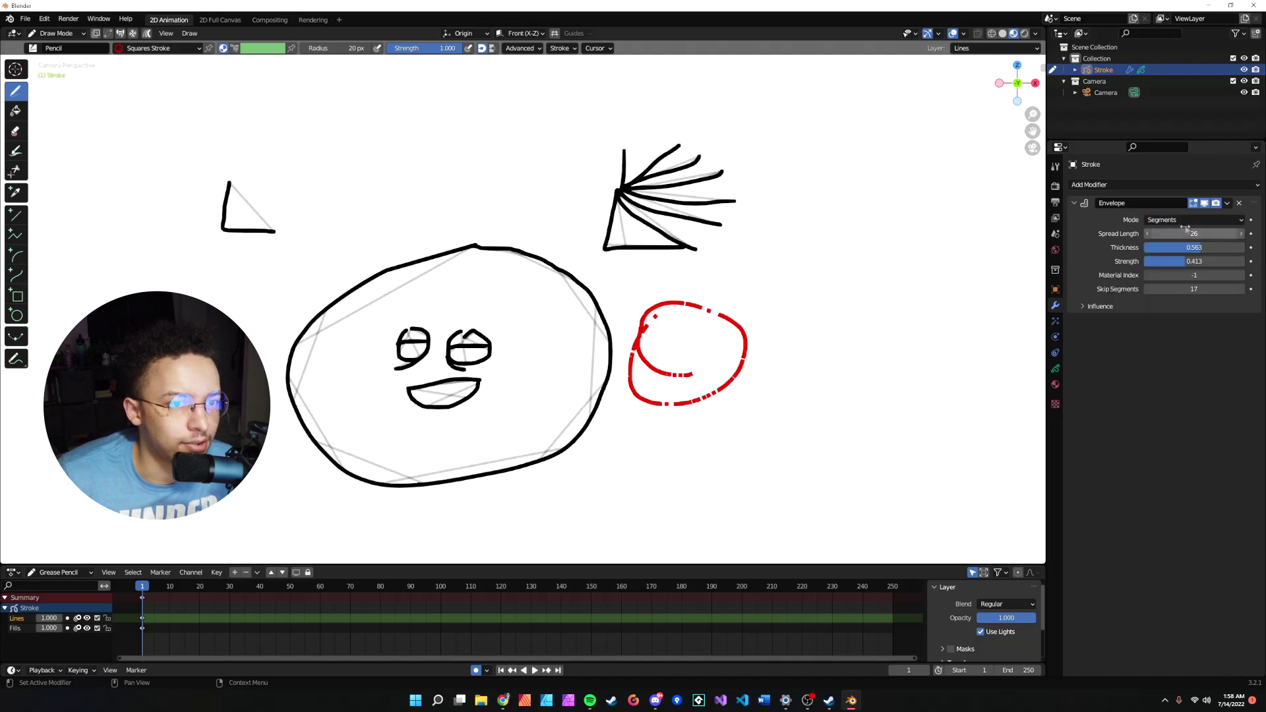
{"action": "left_click", "coordinate": [1194, 220]}
{"action": "mouse_move", "coordinate": [1186, 234]}
{"action": "left_mouse_down"}
{"action": "mouse_move", "coordinate": [1226, 234]}
{"action": "mouse_move", "coordinate": [1172, 247]}
{"action": "left_mouse_up"}
{"action": "scroll", "coordinate": [504, 345], "scroll_direction": "up", "scroll_amount": 3}
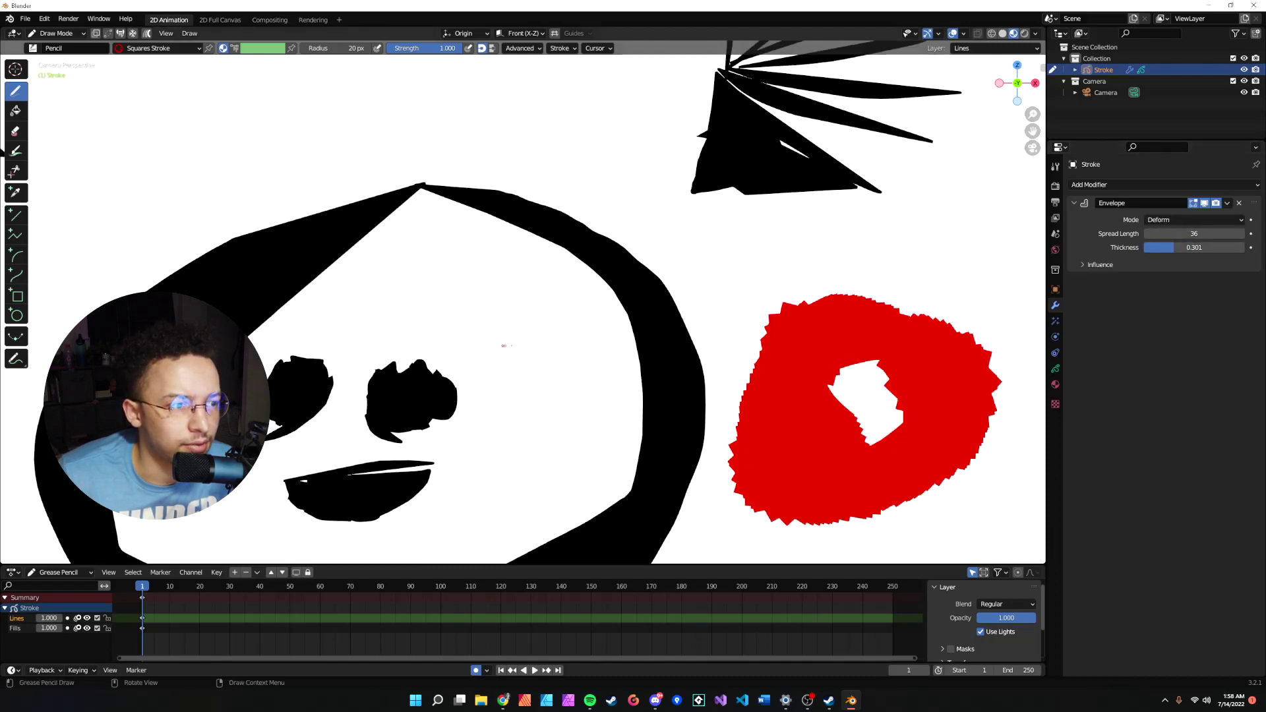
{"action": "scroll", "coordinate": [504, 345], "scroll_direction": "up", "scroll_amount": 2}
{"action": "scroll", "coordinate": [503, 345], "scroll_direction": "down", "scroll_amount": 3}
Switch Envelope to Fills mode and raise Thickness to about 0.79
{"action": "left_click", "coordinate": [1187, 219]}
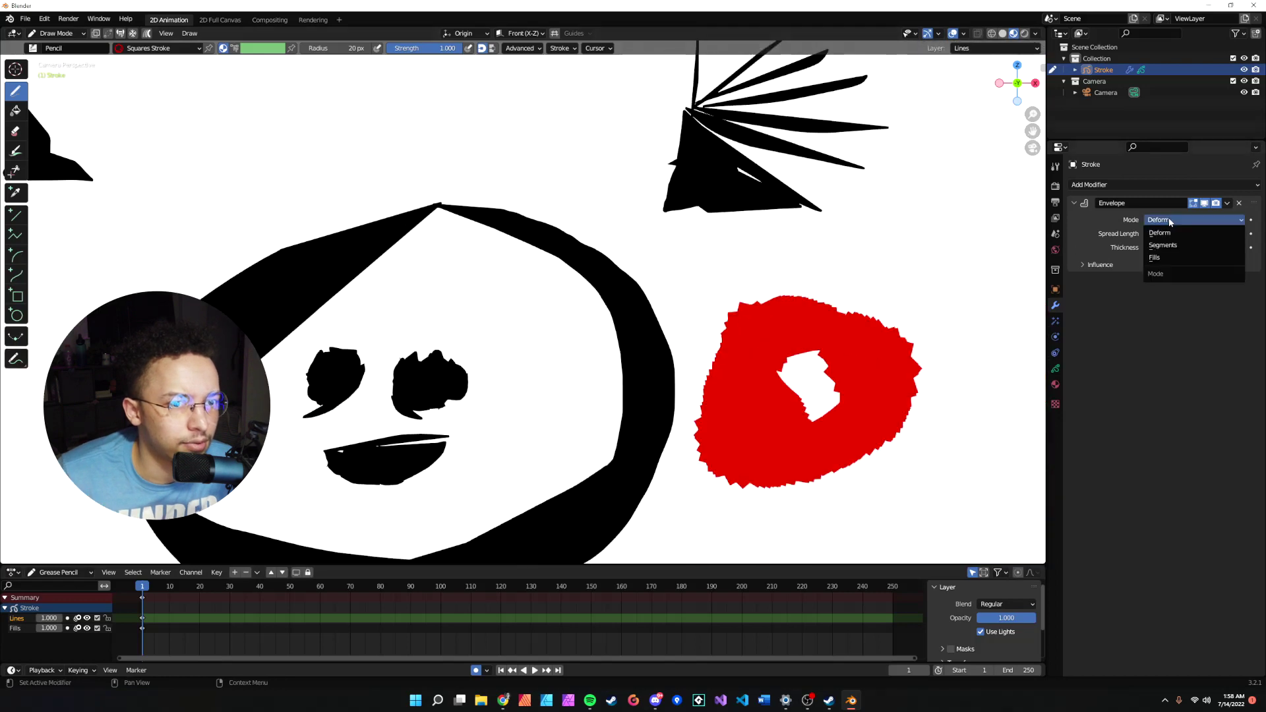
{"action": "left_click", "coordinate": [1182, 252]}
{"action": "left_click_drag", "start_coordinate": [1155, 274], "coordinate": [1154, 273]}
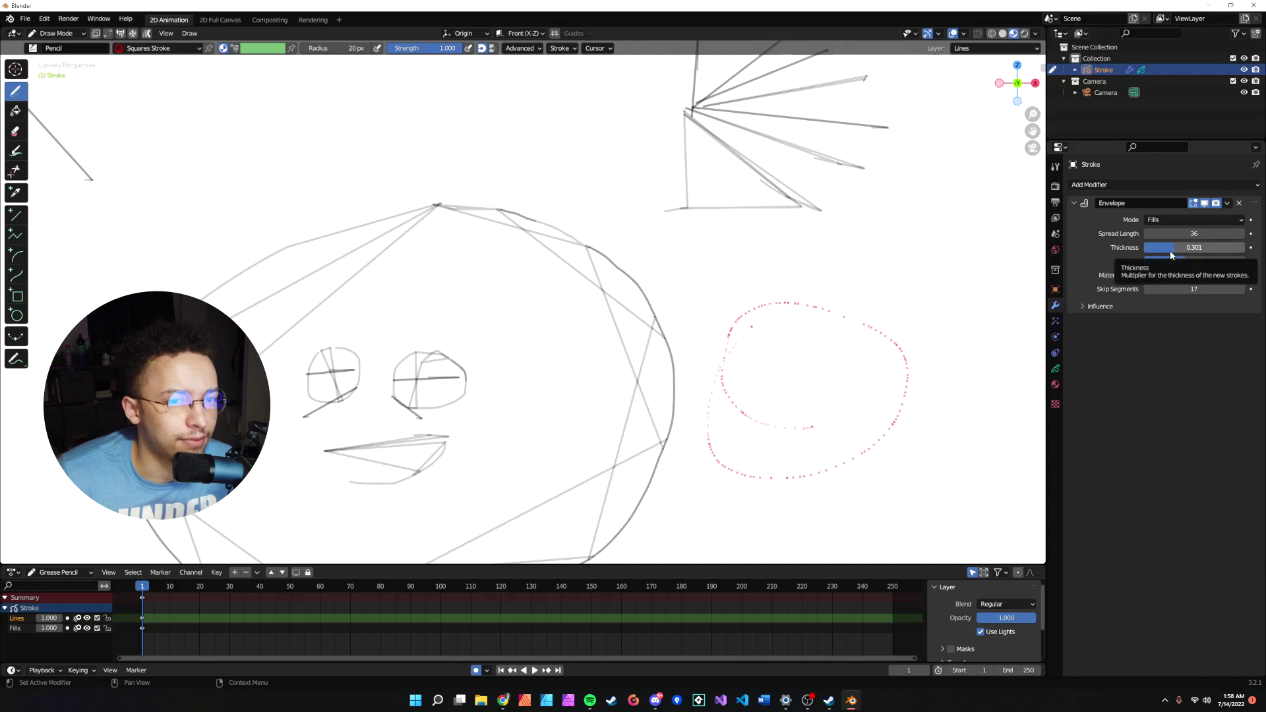
{"action": "mouse_move", "coordinate": [1187, 247]}
{"action": "left_mouse_down"}
{"action": "mouse_move", "coordinate": [1216, 248]}
{"action": "mouse_move", "coordinate": [1147, 234]}
{"action": "mouse_move", "coordinate": [1227, 234]}
{"action": "mouse_move", "coordinate": [1194, 260]}
{"action": "mouse_move", "coordinate": [1242, 259]}
{"action": "left_mouse_up"}
{"action": "scroll", "coordinate": [791, 298], "scroll_direction": "down", "scroll_amount": 4}
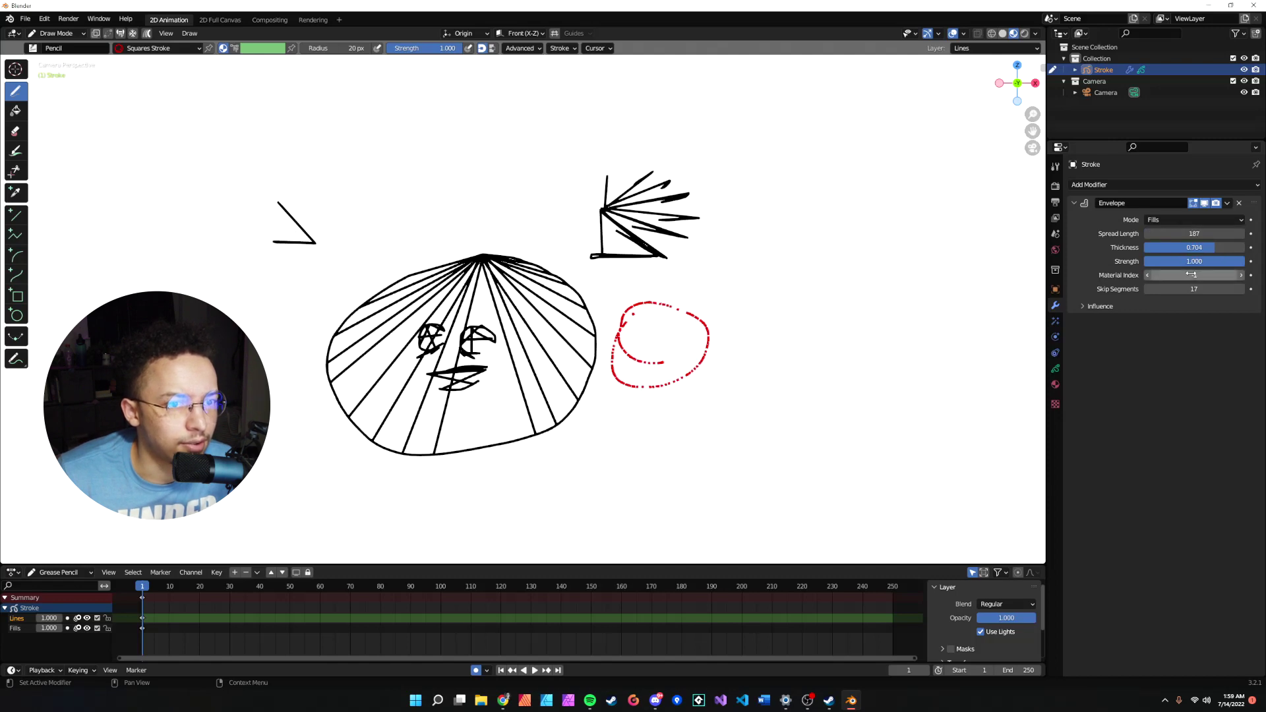
Thin the fill lines to Thickness 0.432 and lengthen Spread Length to 275
{"action": "left_click_drag", "start_coordinate": [1193, 247], "coordinate": [1138, 234]}
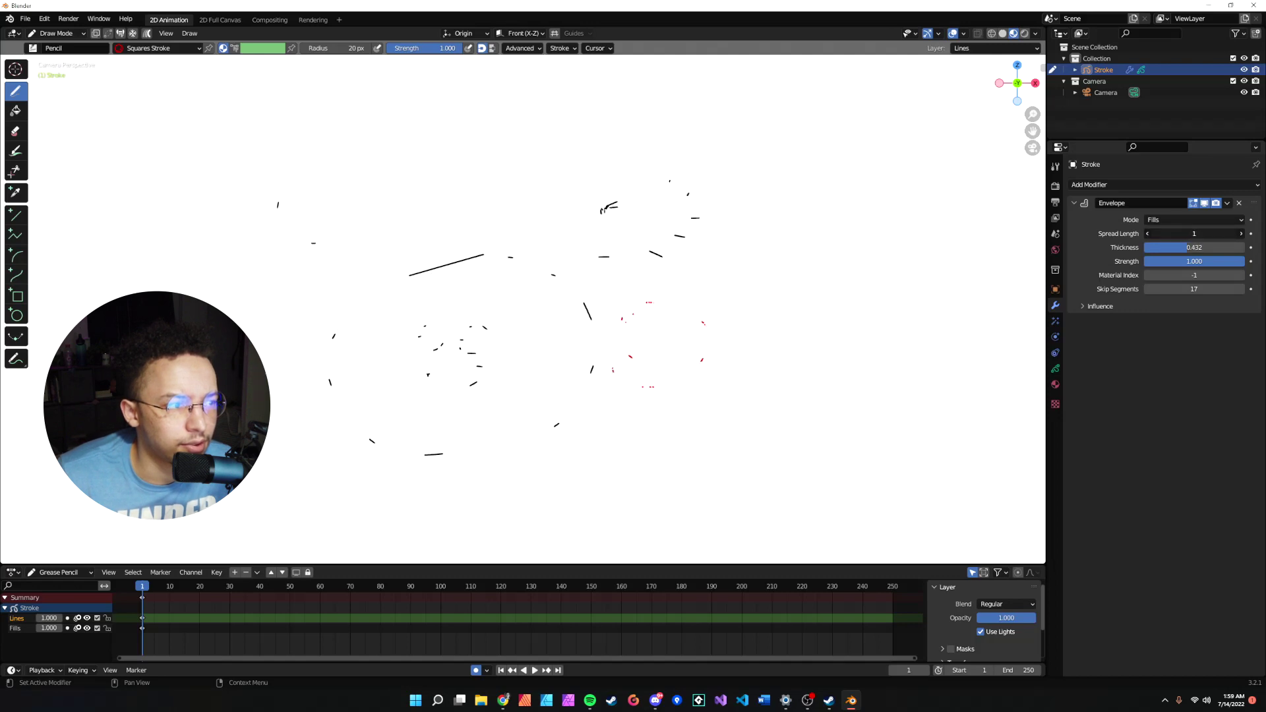
{"action": "left_click_drag", "start_coordinate": [1194, 234], "coordinate": [1226, 234]}
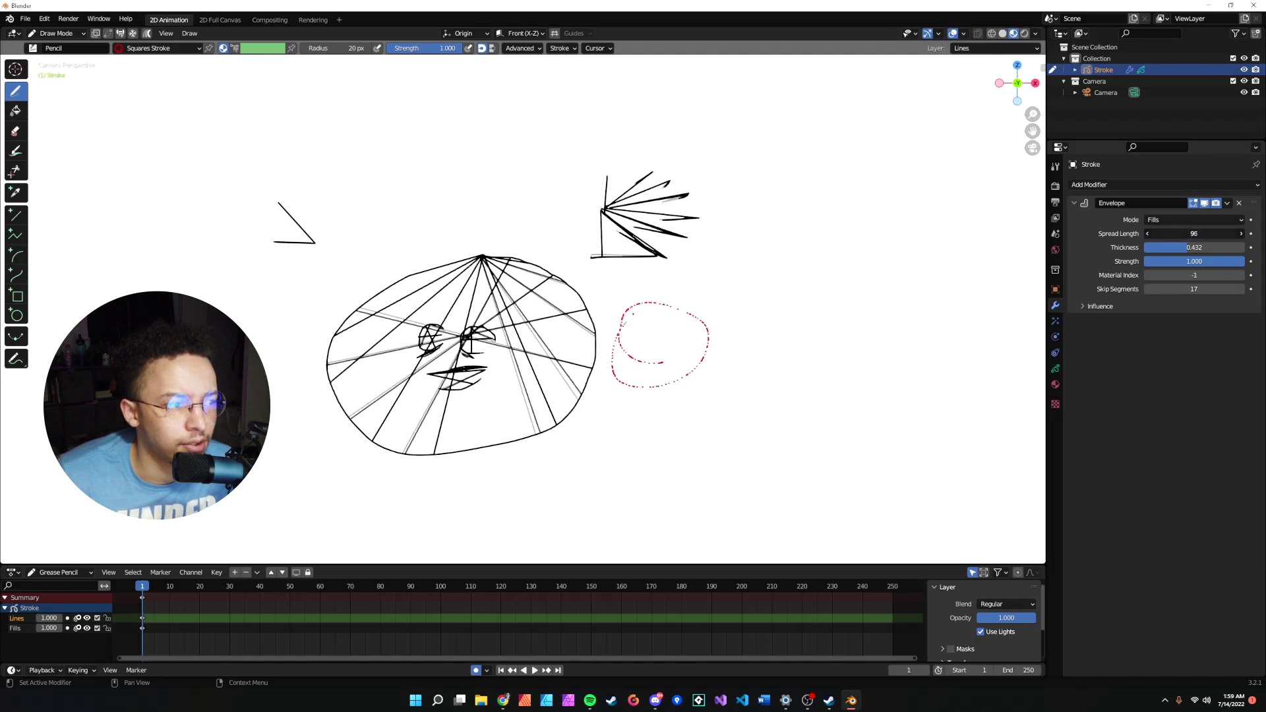